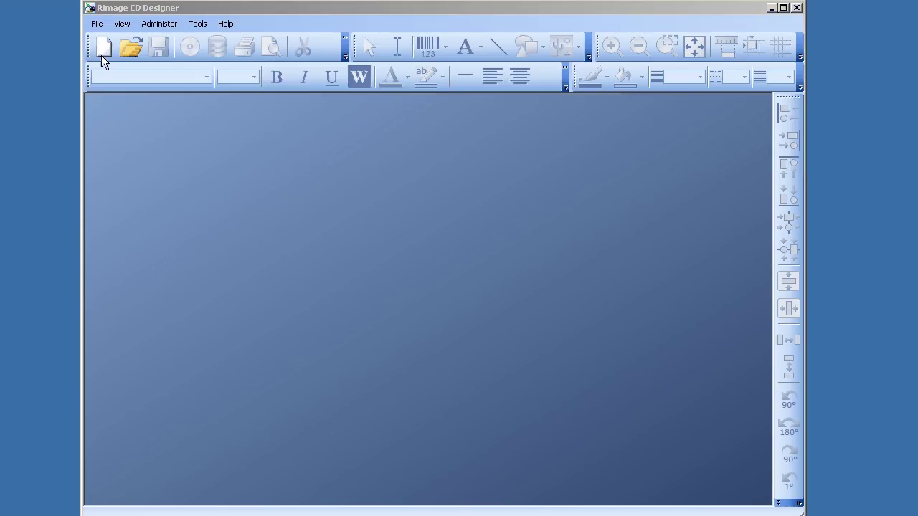
- Start a blank-template label for the Rimage Everest 600 on CD/DVD (Full Surface) stock
left_click(98, 25)
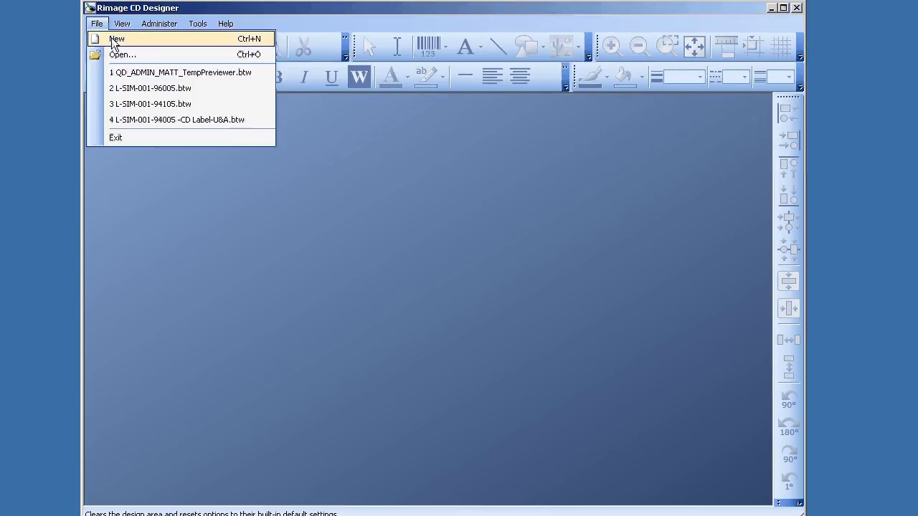
left_click(114, 42)
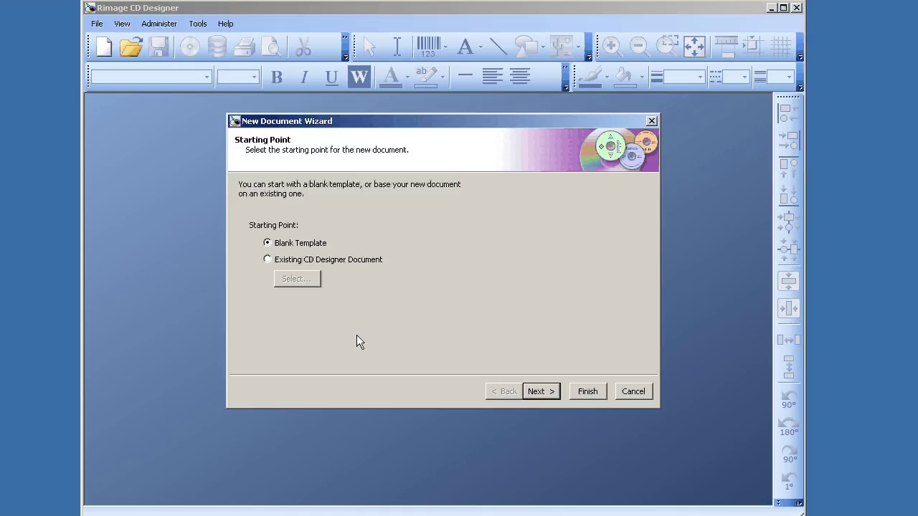
left_click(538, 391)
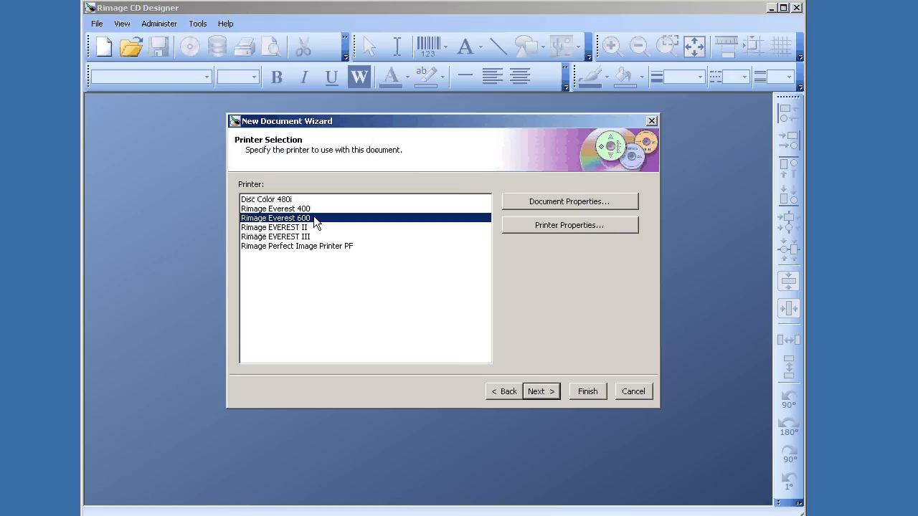
left_click(549, 394)
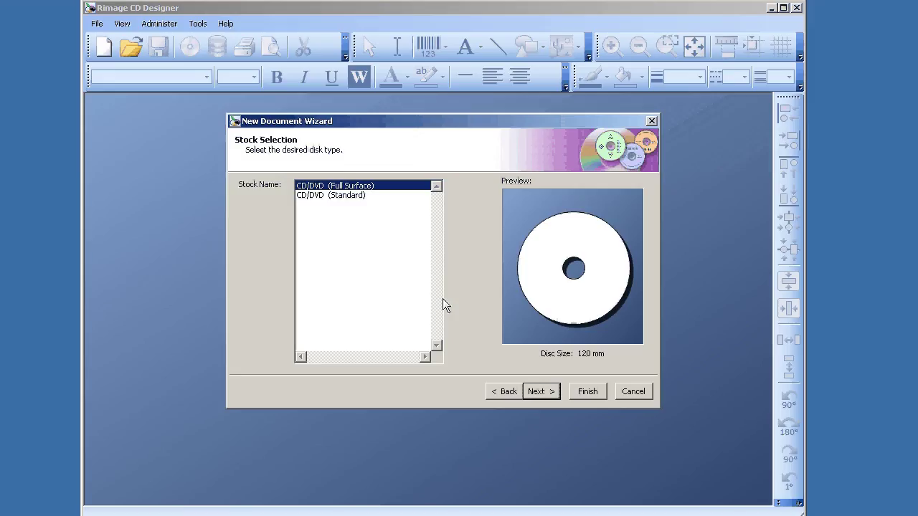
left_click(351, 195)
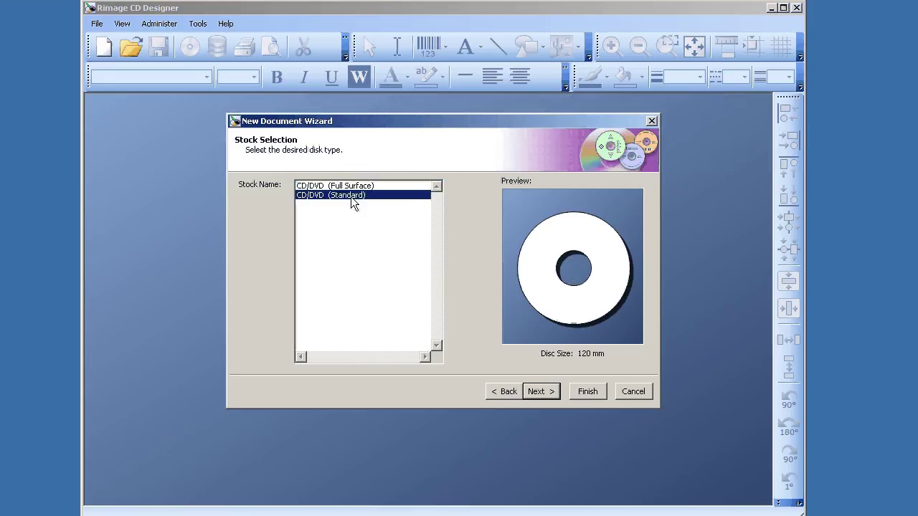
left_click(357, 187)
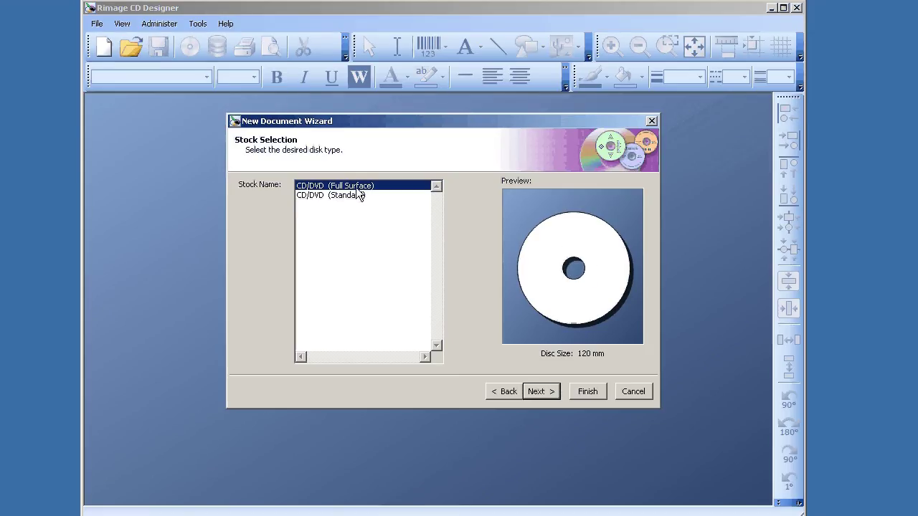
left_click(579, 391)
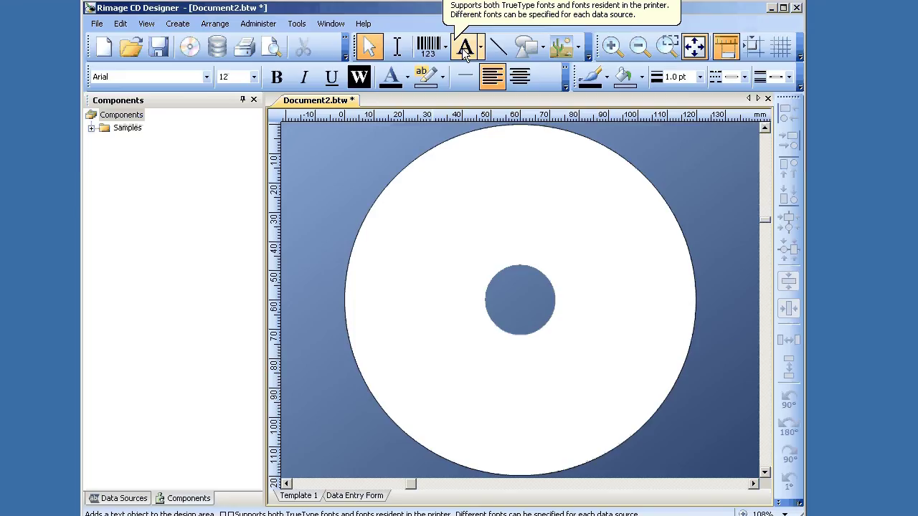
- Open the Text tool's dropdown listing the text object types
left_click(465, 56)
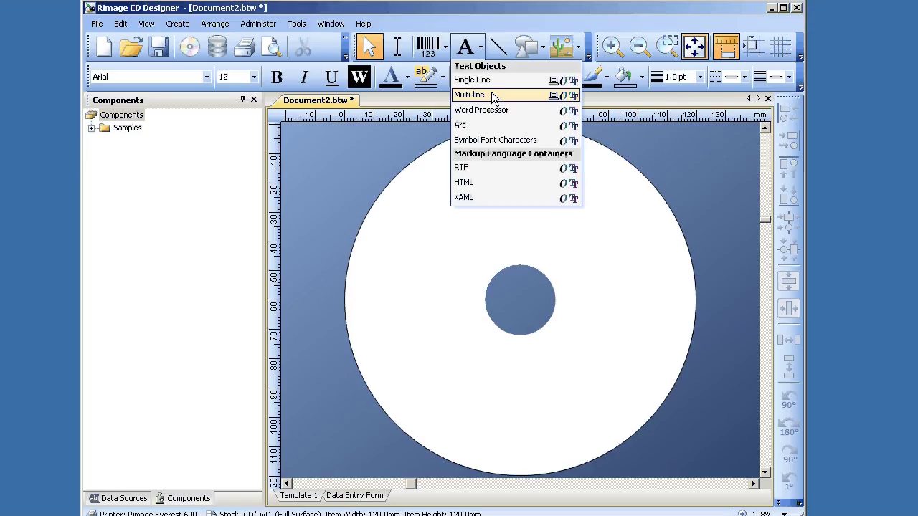
- Add arc text along the disc's top edge reading 'Test Disc Artwork for Riamge'
left_click(472, 131)
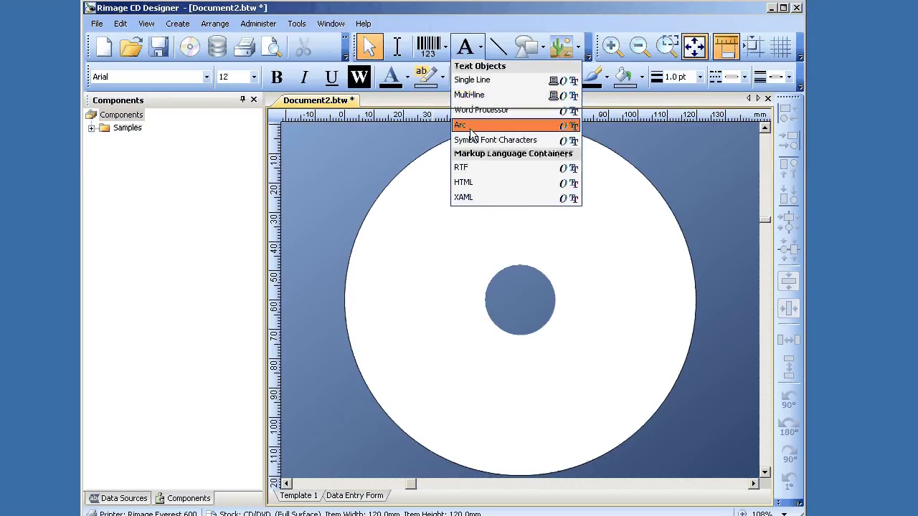
left_click(521, 142)
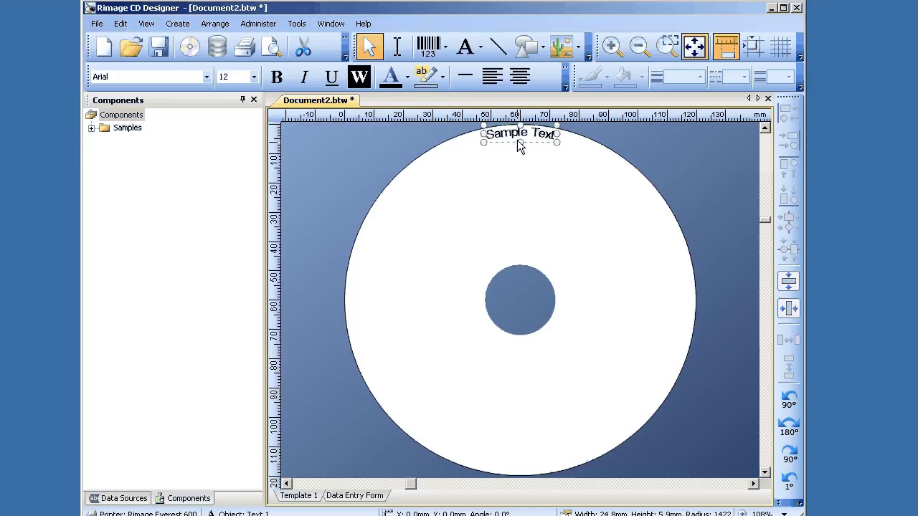
double_click(522, 144)
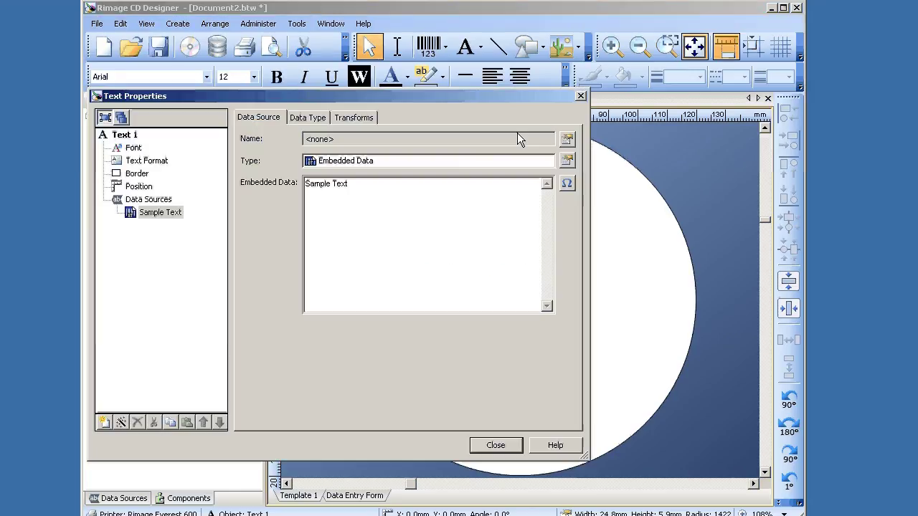
left_click(350, 184)
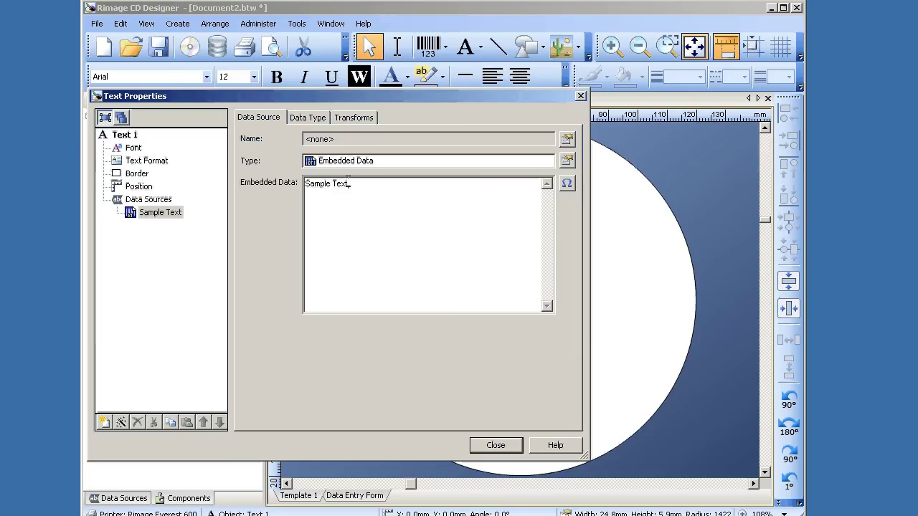
left_click_drag(349, 183, 297, 185)
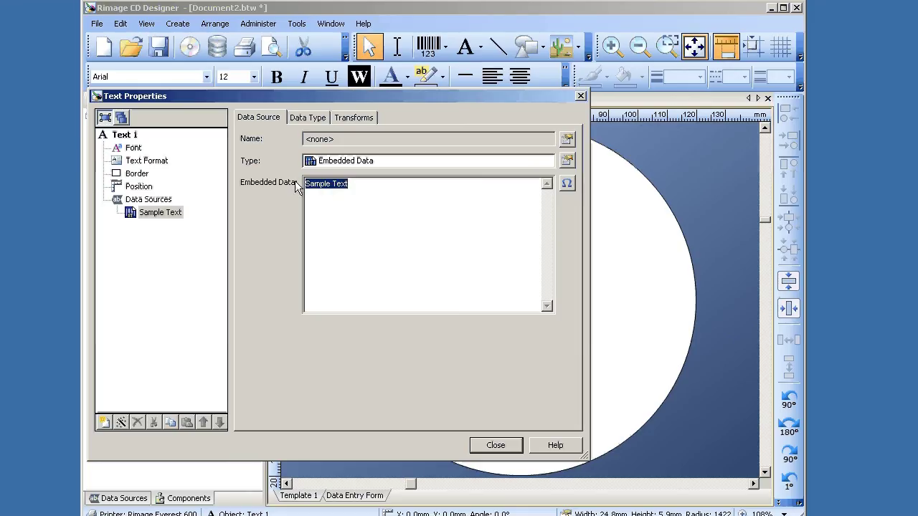
type("Test Disc Ar")
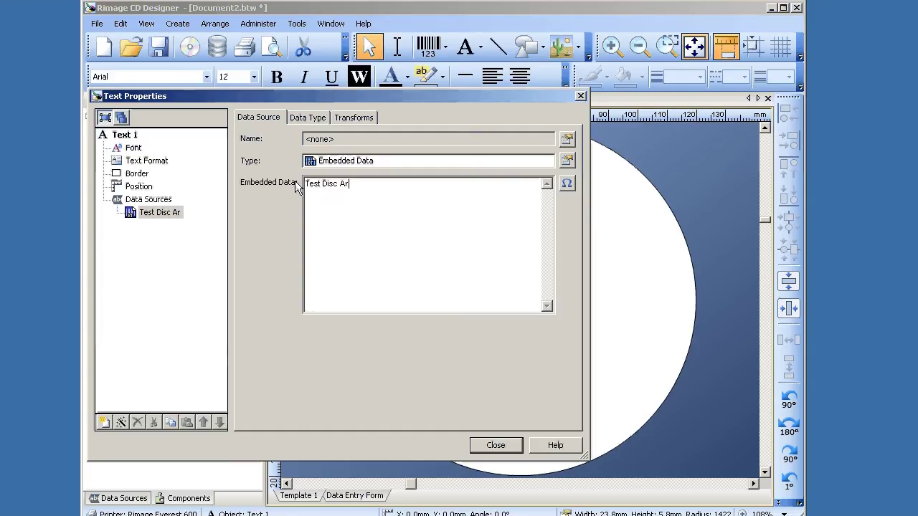
type("twork f")
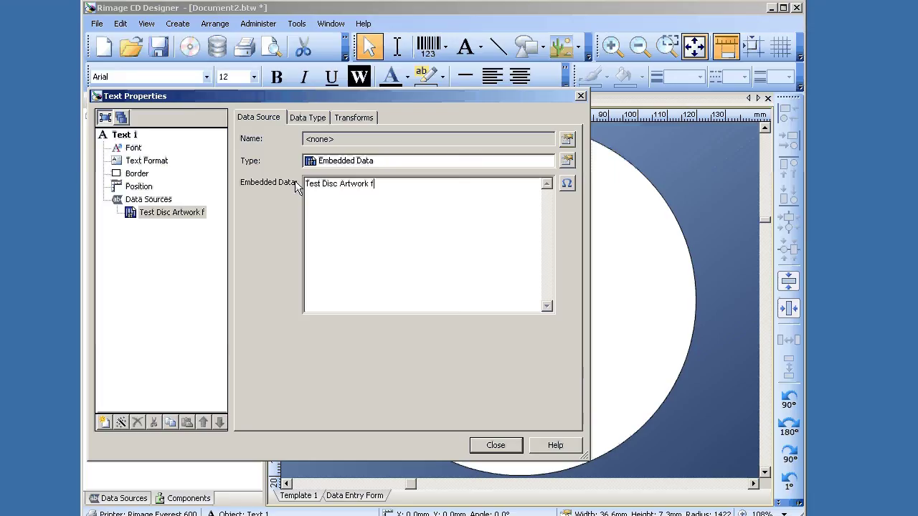
type("or Riamge")
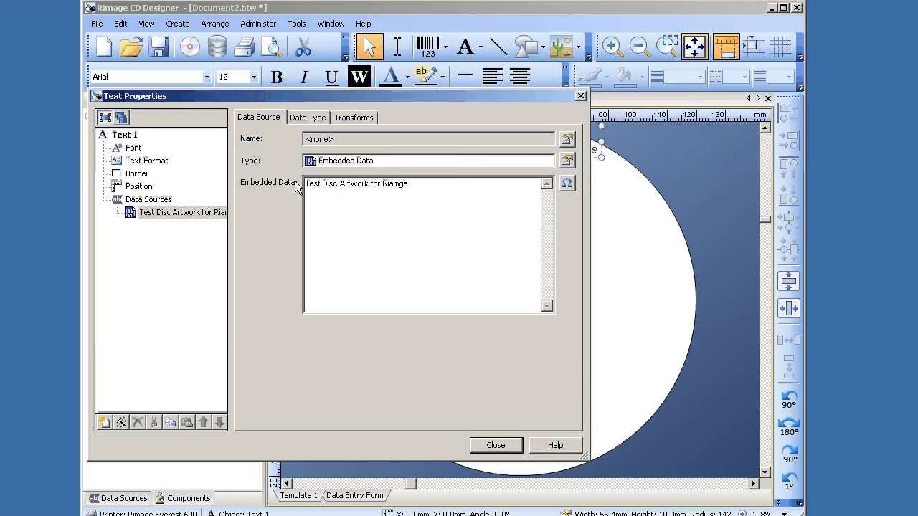
left_click(495, 445)
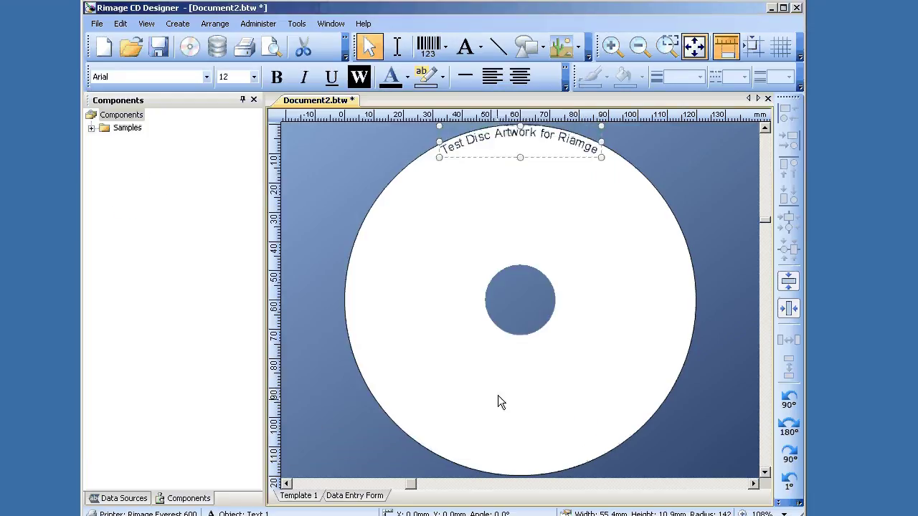
left_click(621, 143)
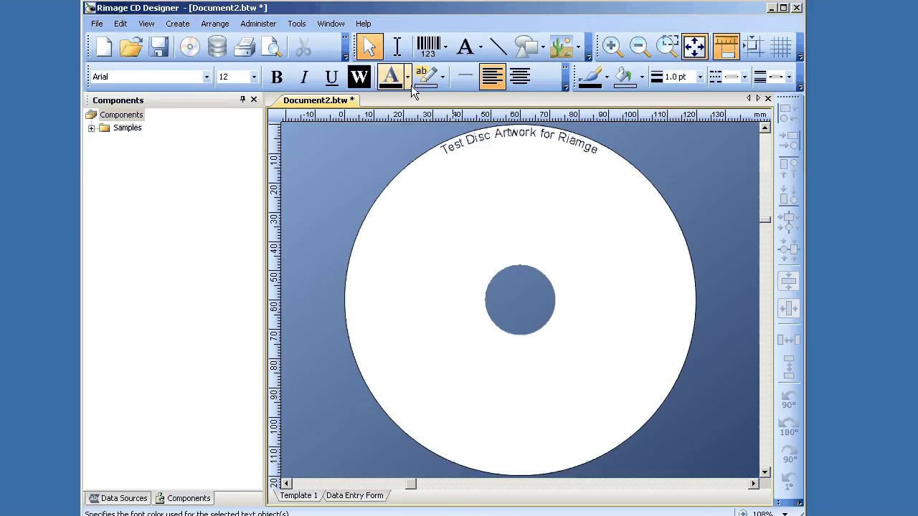
- Place a plain text object below the arc title and change its wording to 'RIMAGE TEST'
left_click(465, 49)
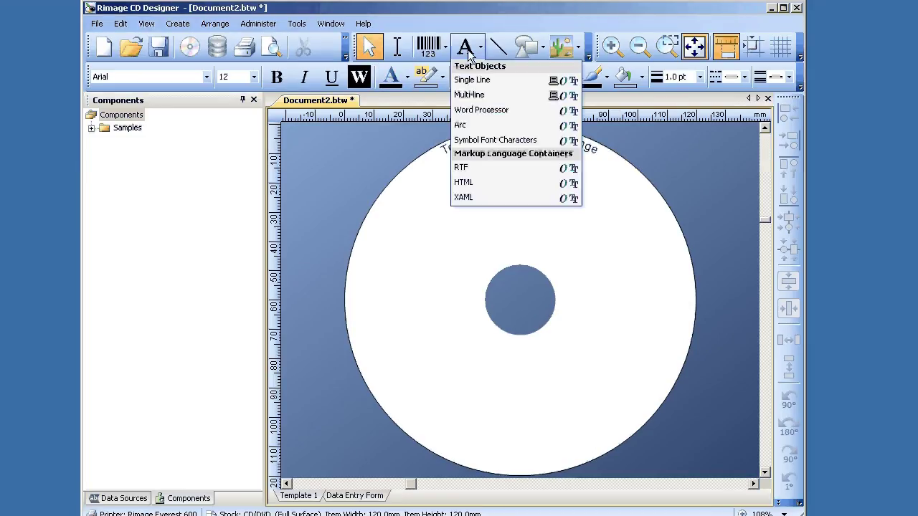
left_click(472, 79)
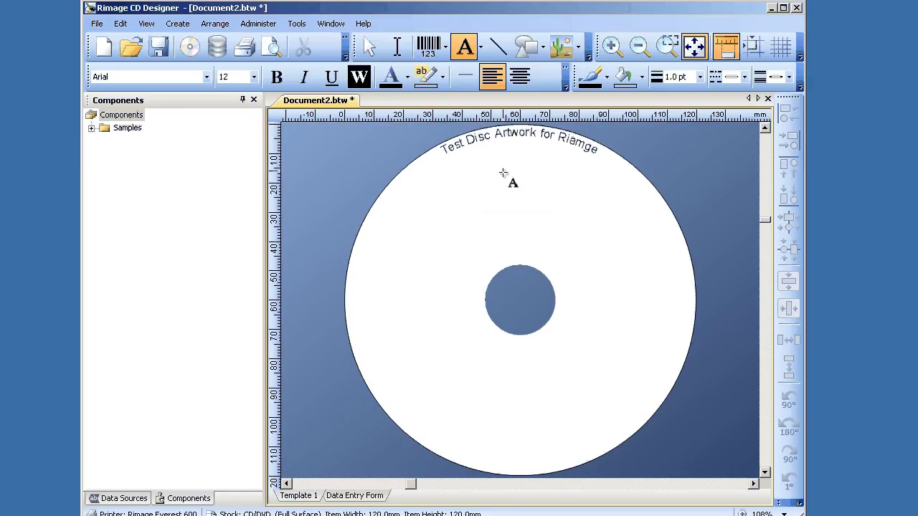
left_click(514, 206)
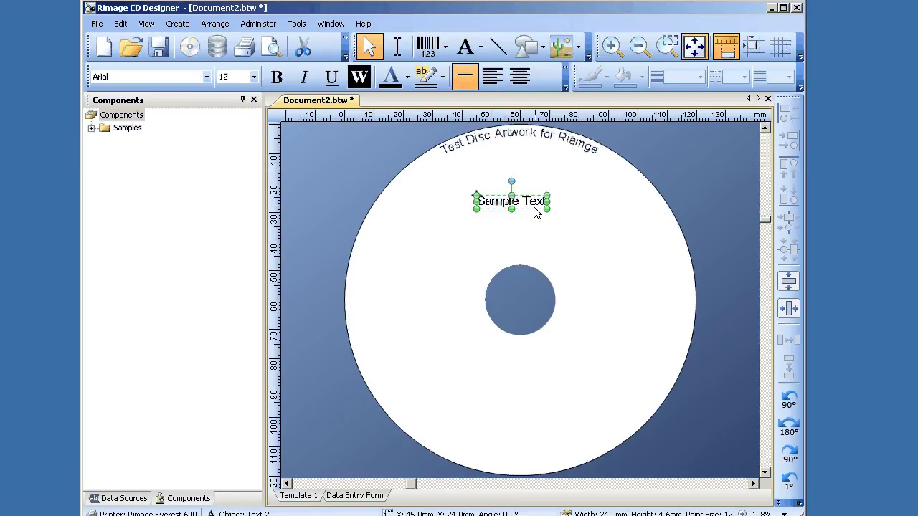
double_click(534, 209)
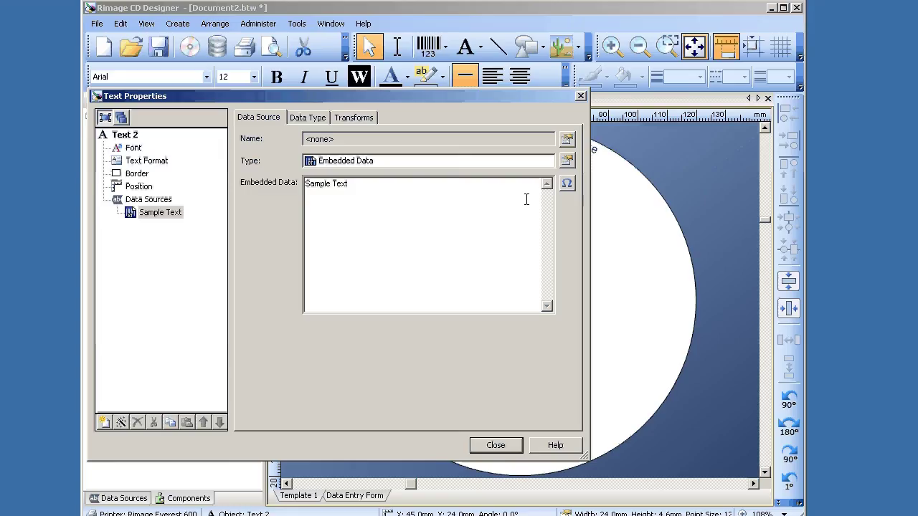
left_click_drag(526, 199, 301, 184)
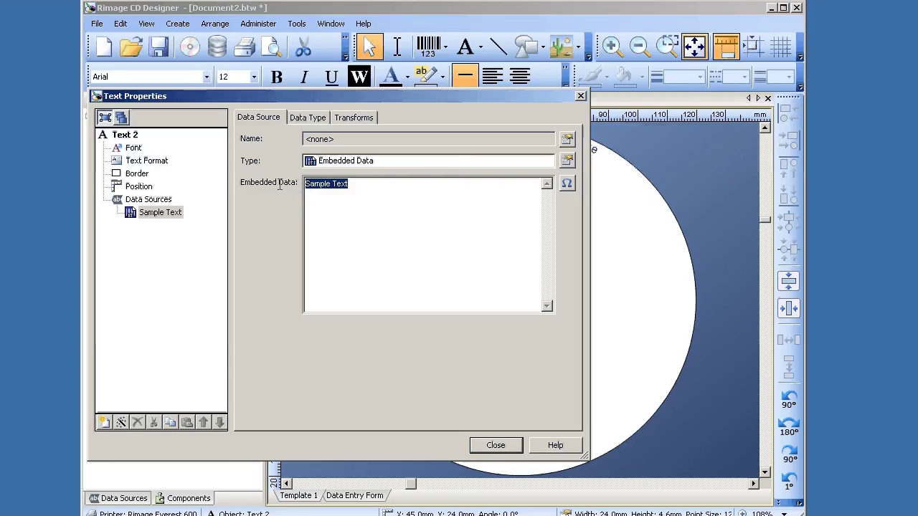
type("RIMAGE TE")
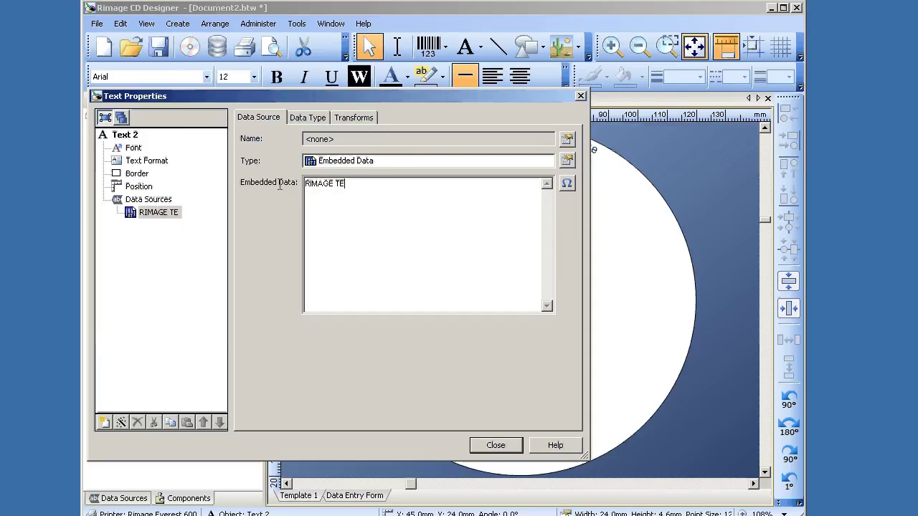
type("ST")
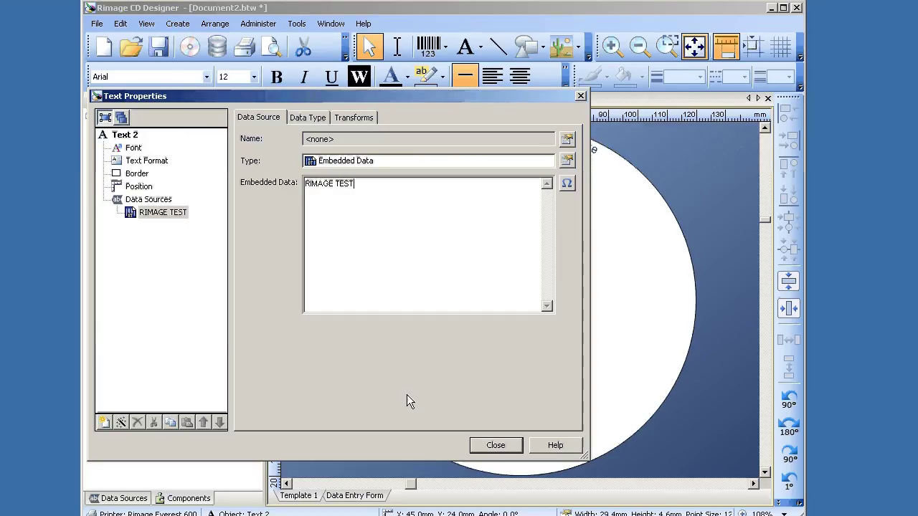
key("Escape")
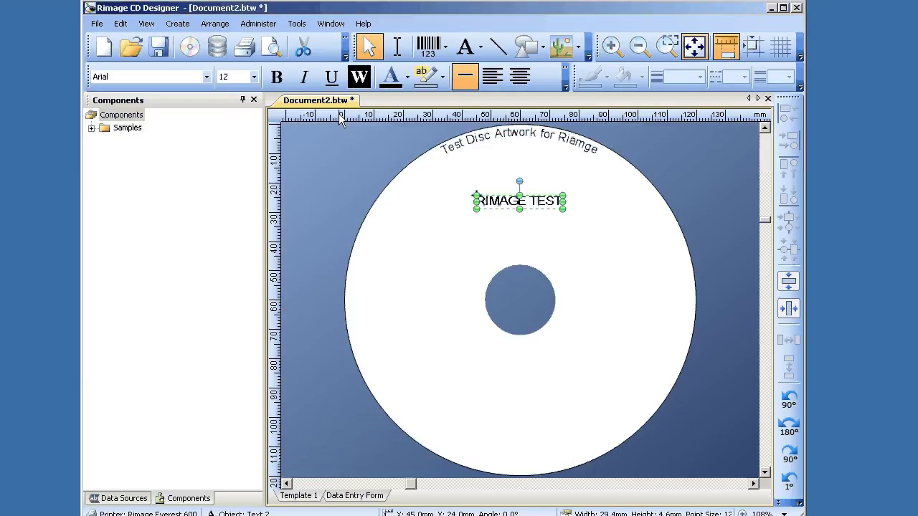
- Format RIMAGE TEST as bold italic 28-pt Balloon and centre it horizontally on the disc
left_click(314, 79)
left_click(282, 76)
left_click(254, 77)
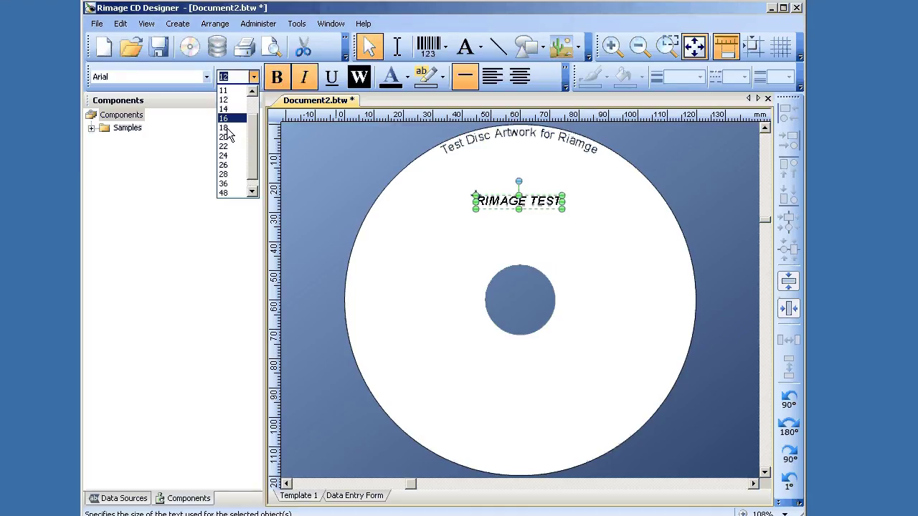
left_click(224, 174)
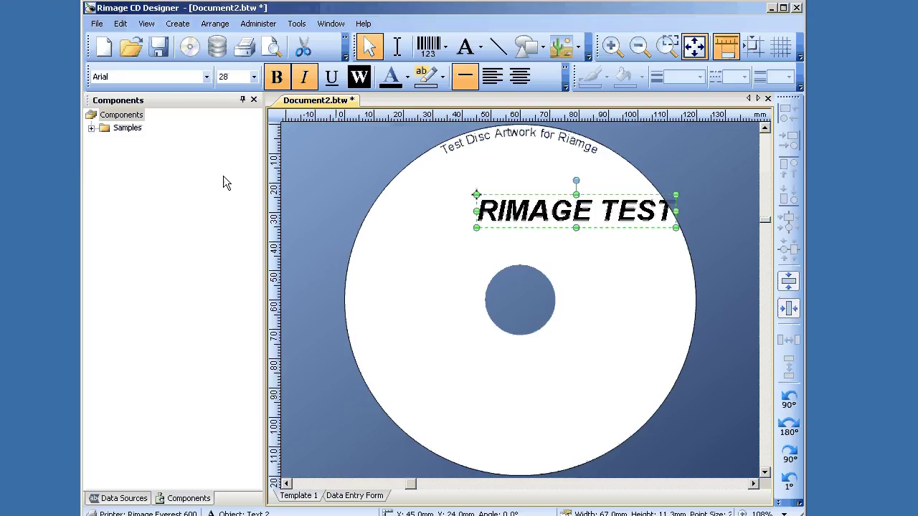
left_click(207, 76)
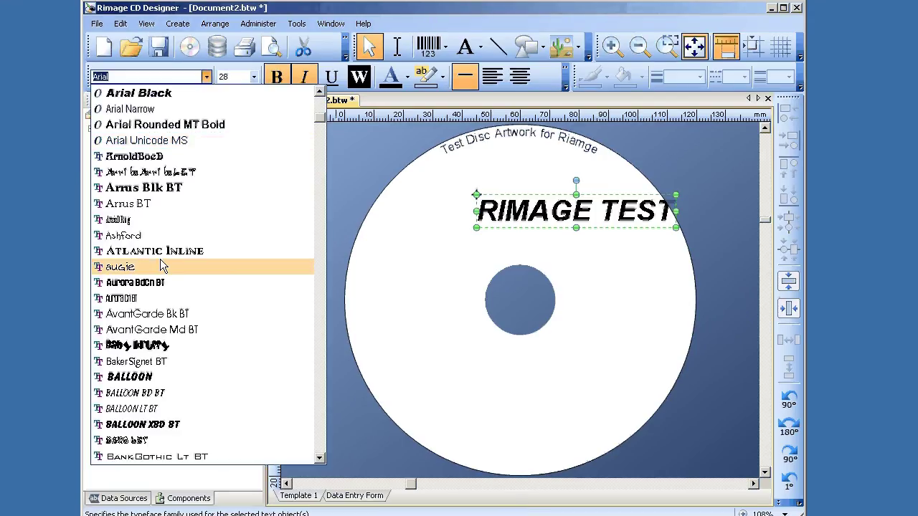
left_click(130, 376)
left_click(788, 309)
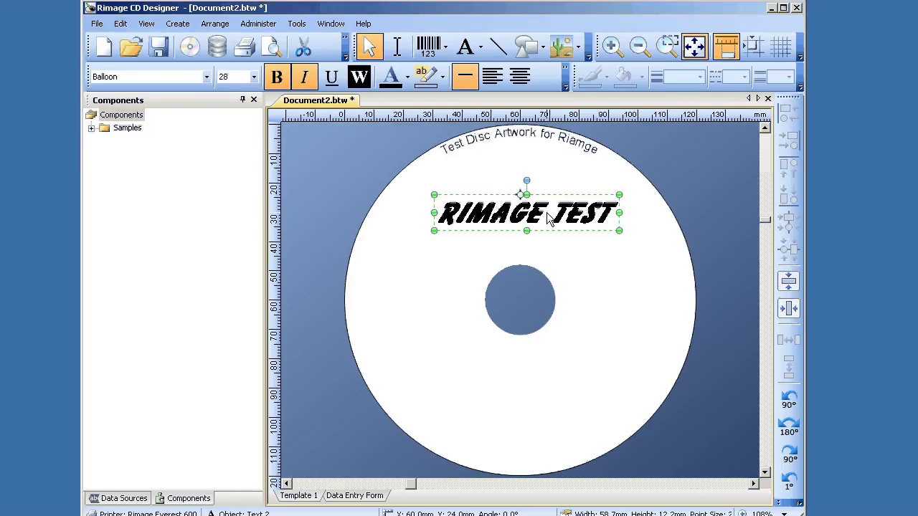
left_click(466, 50)
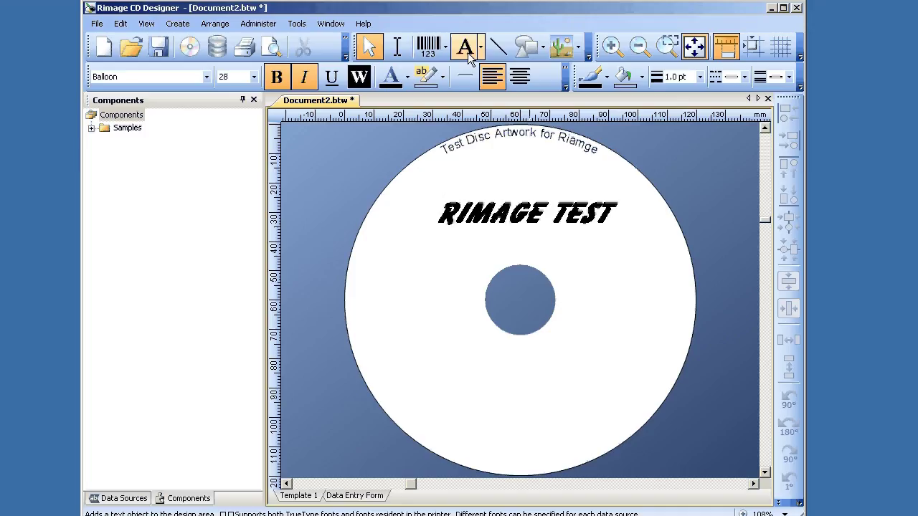
- Add a new text object left of the hub reading 'Version 1.0'
left_click(470, 56)
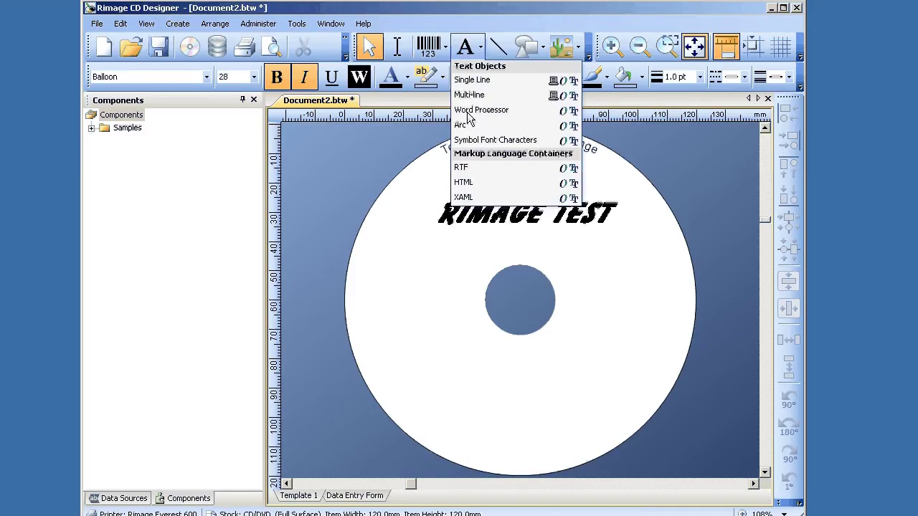
left_click(467, 112)
left_click(304, 79)
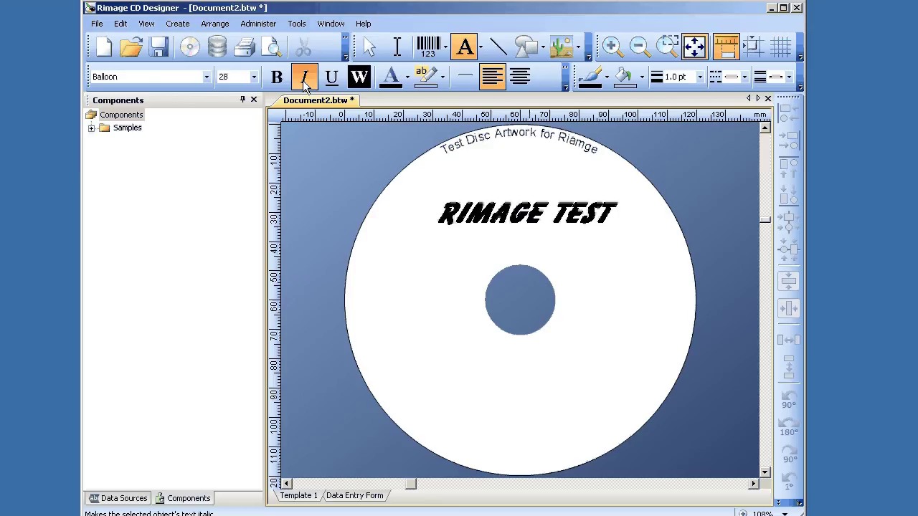
left_click(204, 80)
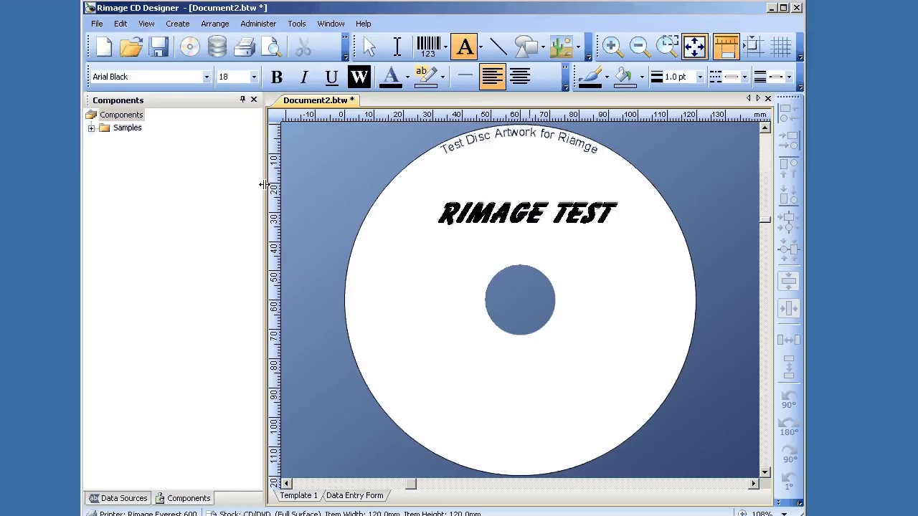
left_click(387, 304)
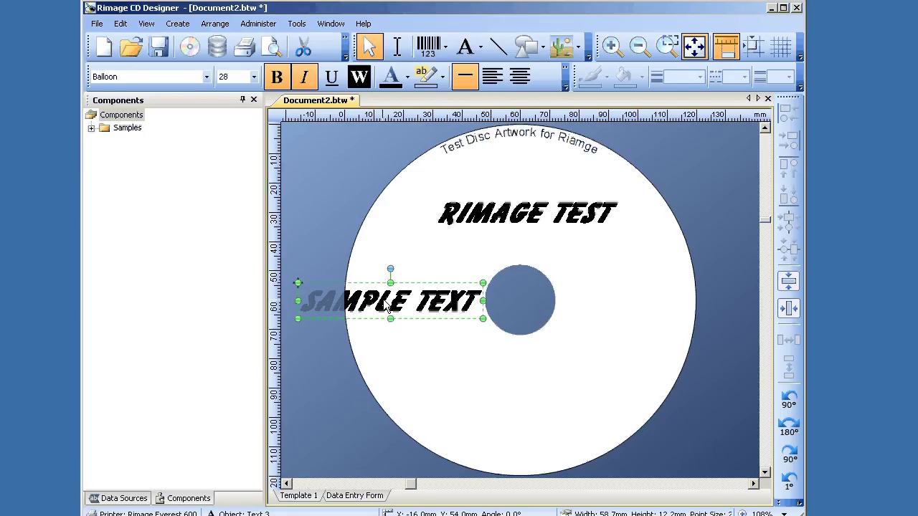
double_click(387, 306)
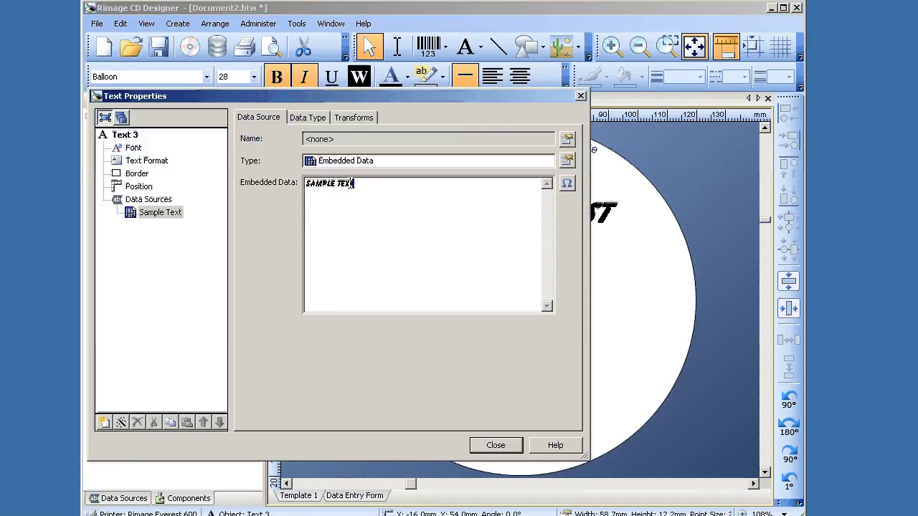
left_click_drag(352, 184, 276, 182)
type("Version 1.0")
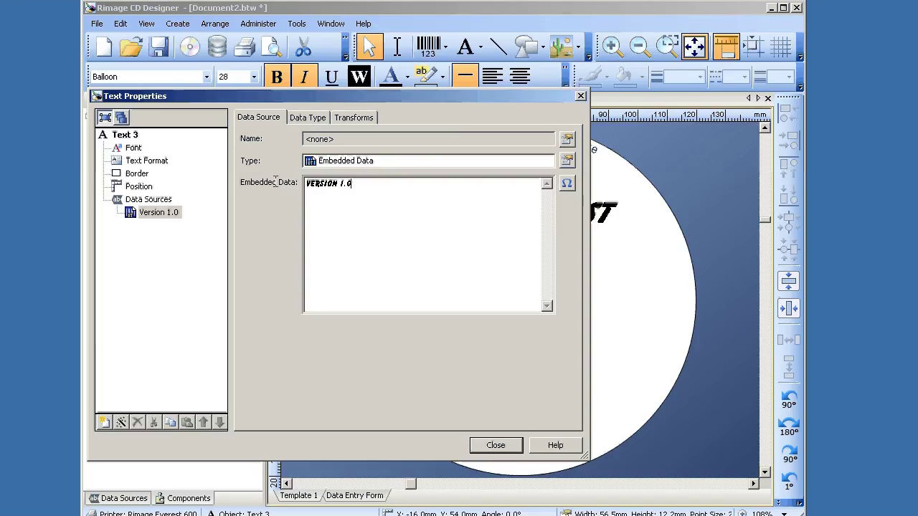
key("Escape")
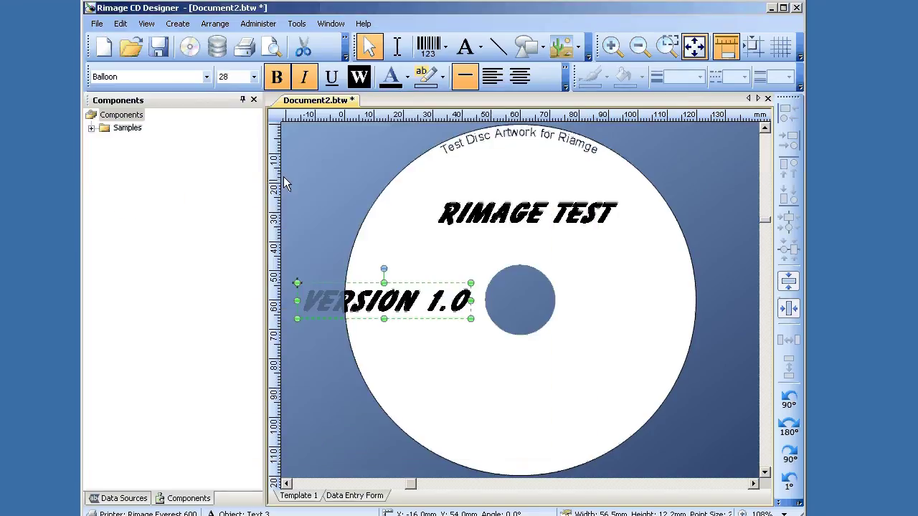
- Make Version 1.0 non-bold 14-pt Arial Black and centre it vertically left of the hole
left_click(279, 79)
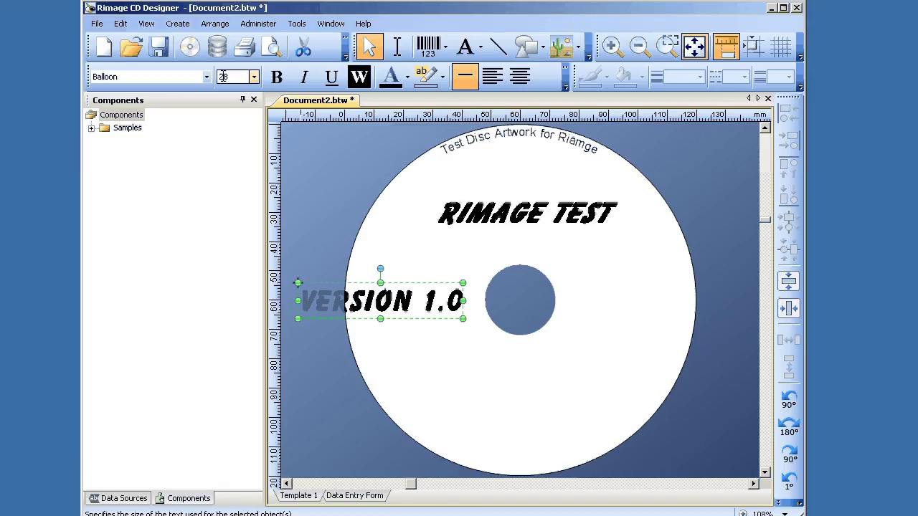
double_click(223, 77)
type("14")
key("Return")
double_click(177, 77)
type("Arial Black")
key("Return")
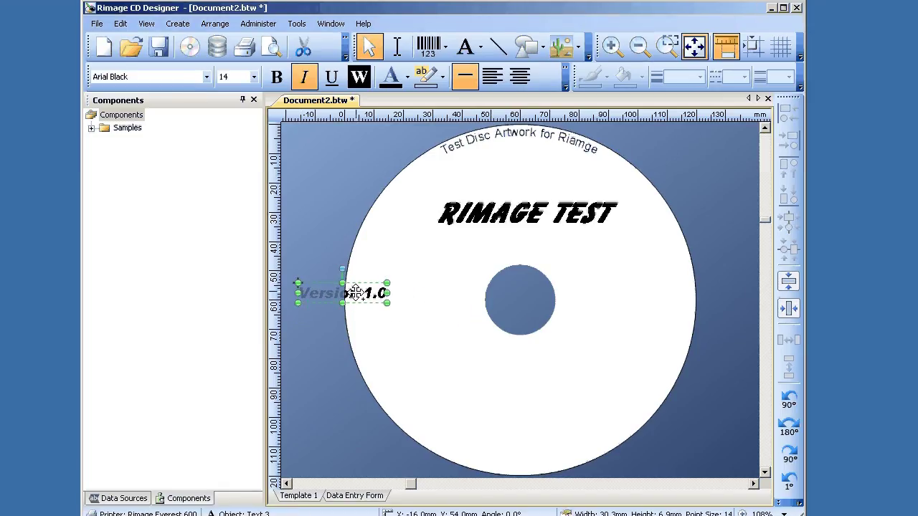
left_click_drag(355, 292, 424, 298)
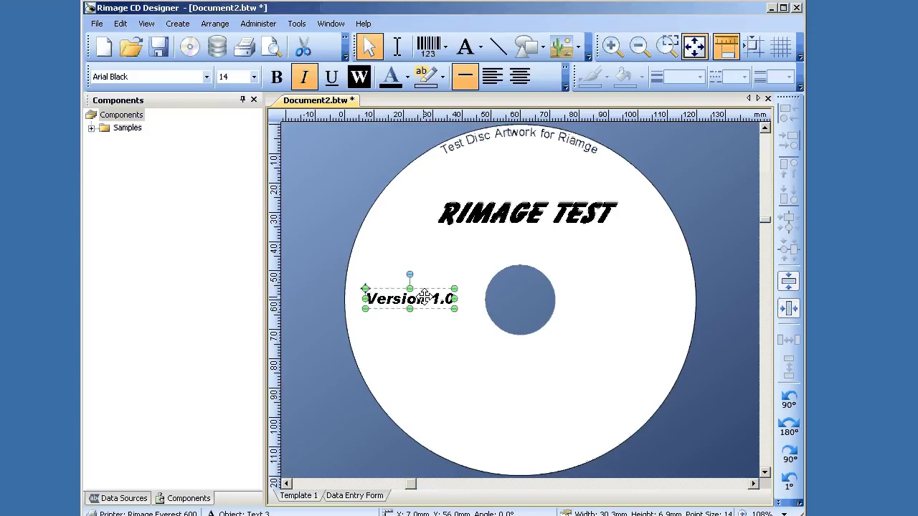
left_click(789, 282)
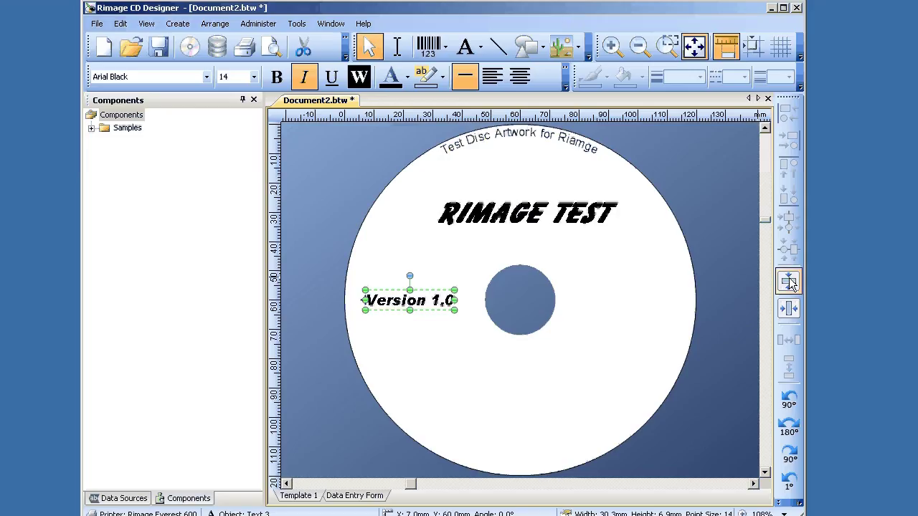
left_click(596, 223)
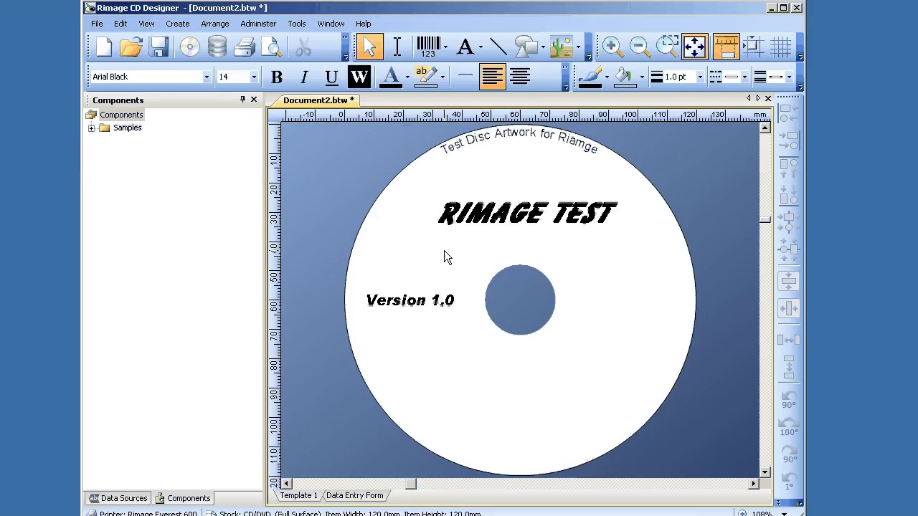
- Show the Picture tool's options for adding an image
left_click(553, 51)
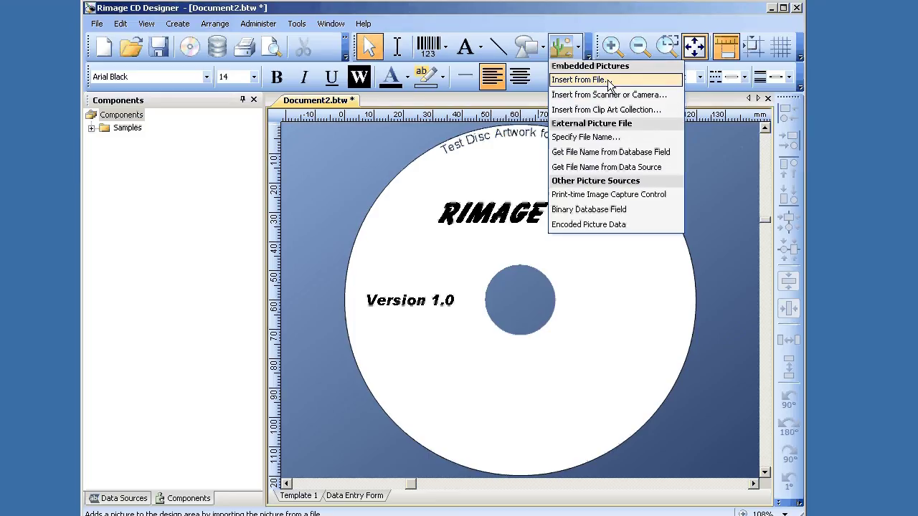
- Insert DVD_Video Logo.jpg from the Desktop and place it right of the centre hole
key("Escape")
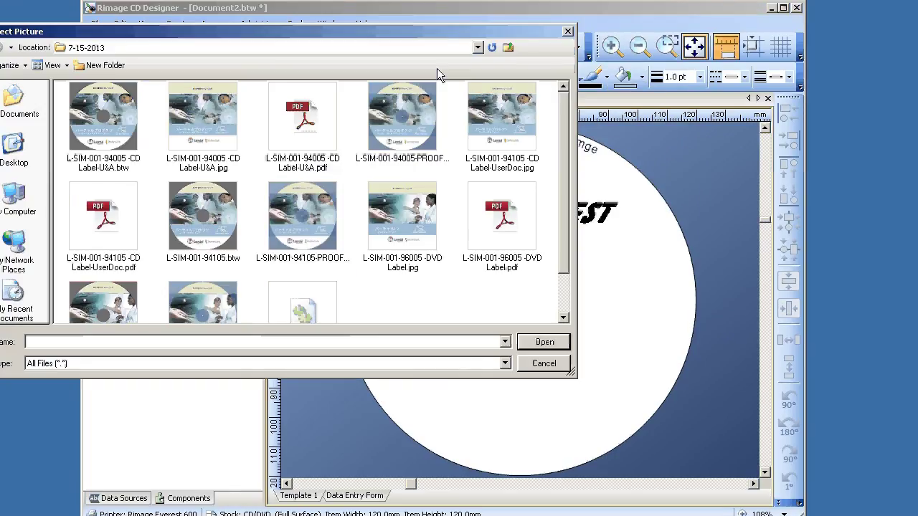
left_click(477, 48)
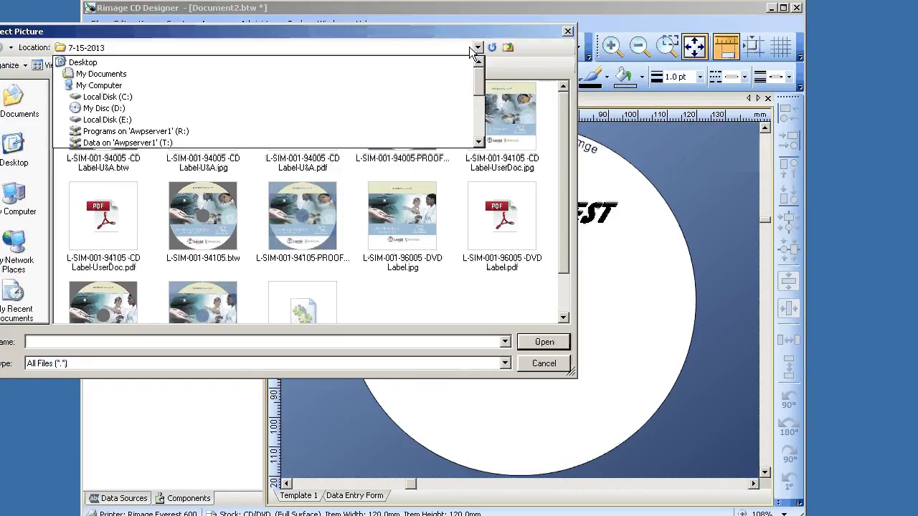
left_click(94, 63)
left_click(501, 215)
left_click(548, 344)
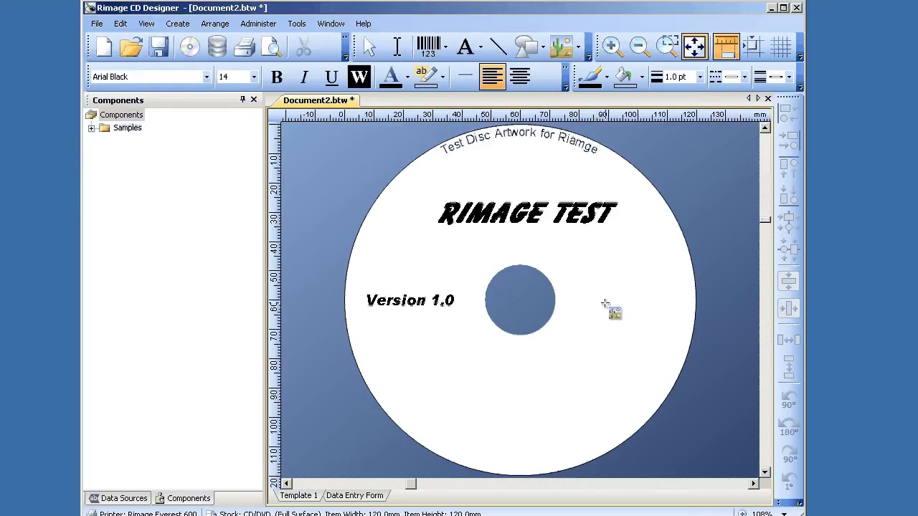
left_click(605, 306)
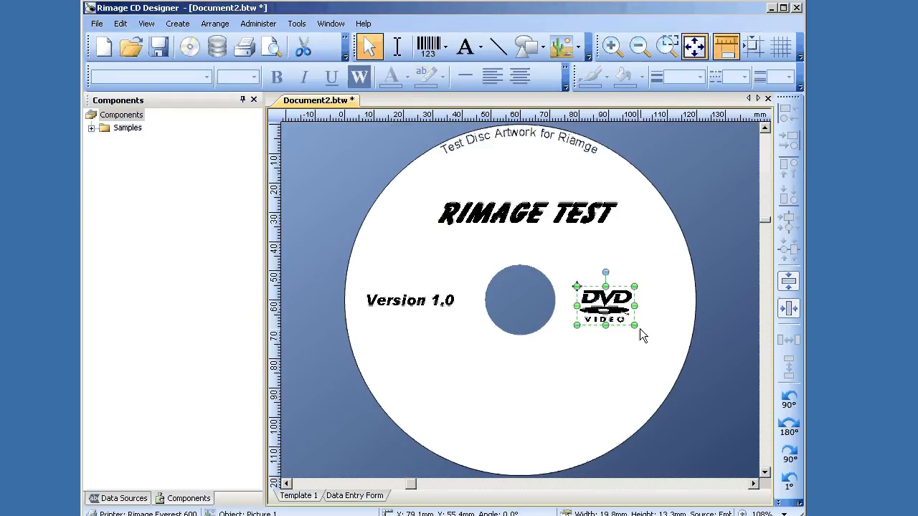
- Scale the DVD logo to 25%, move it below the hub, and open Page Setup
double_click(621, 313)
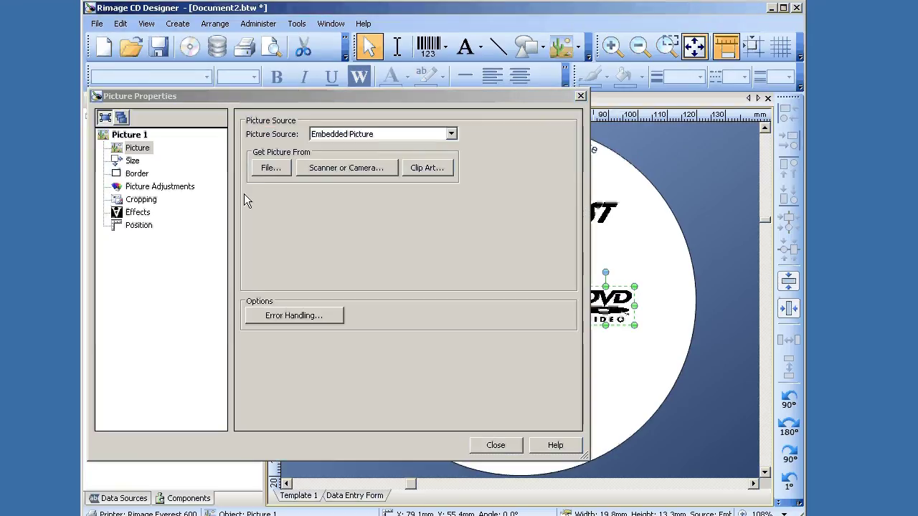
left_click(134, 162)
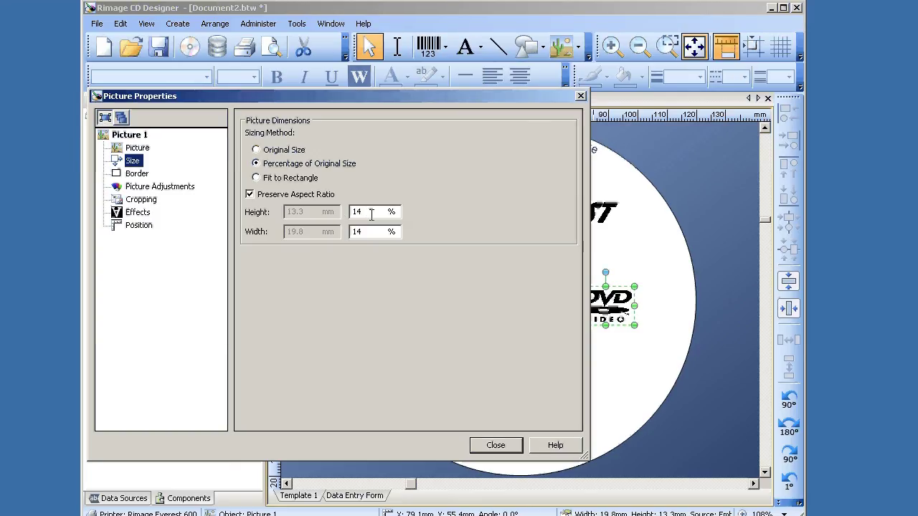
double_click(372, 212)
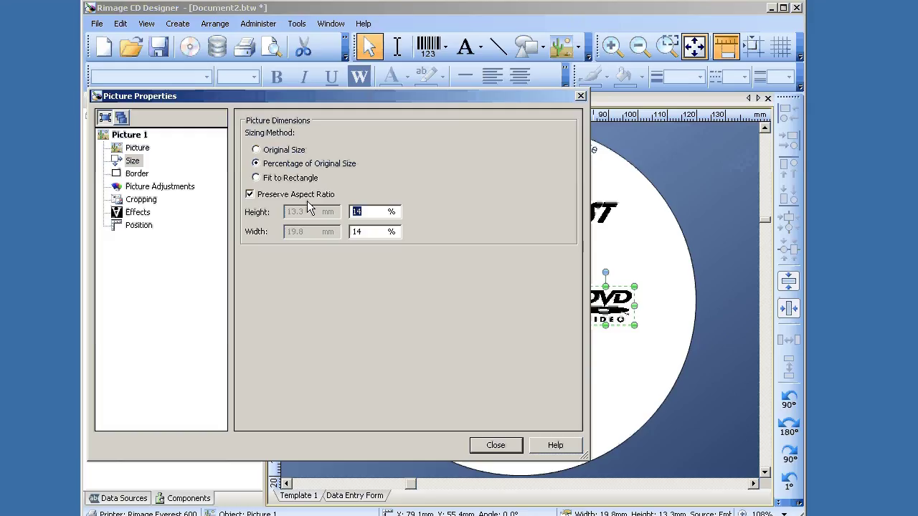
type("25")
key("Return")
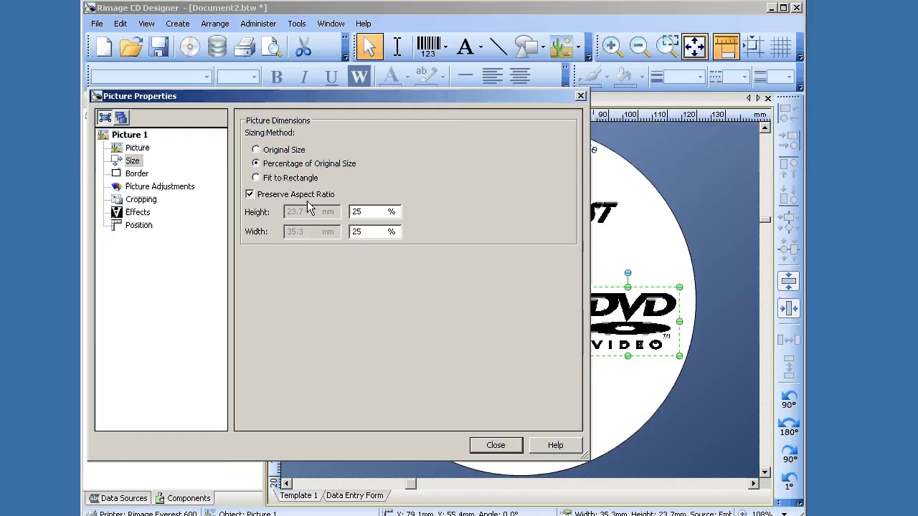
left_click(495, 445)
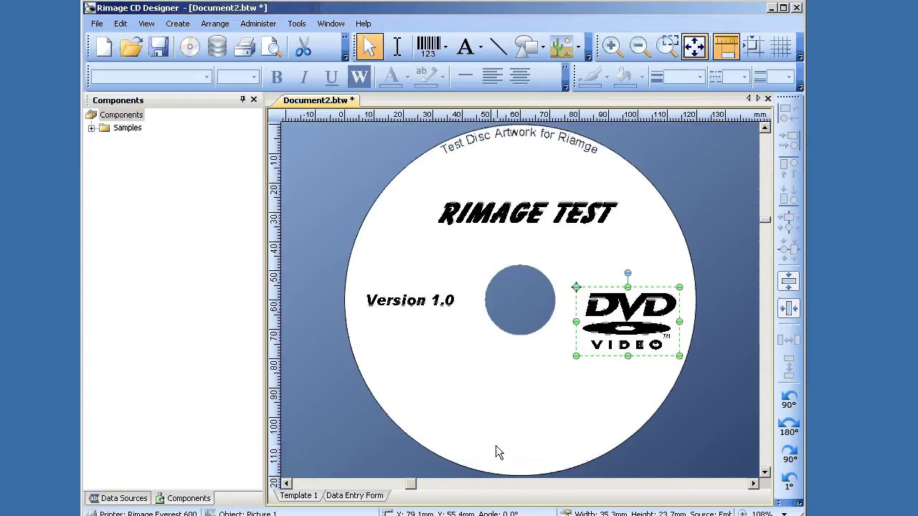
left_click_drag(618, 327, 504, 393)
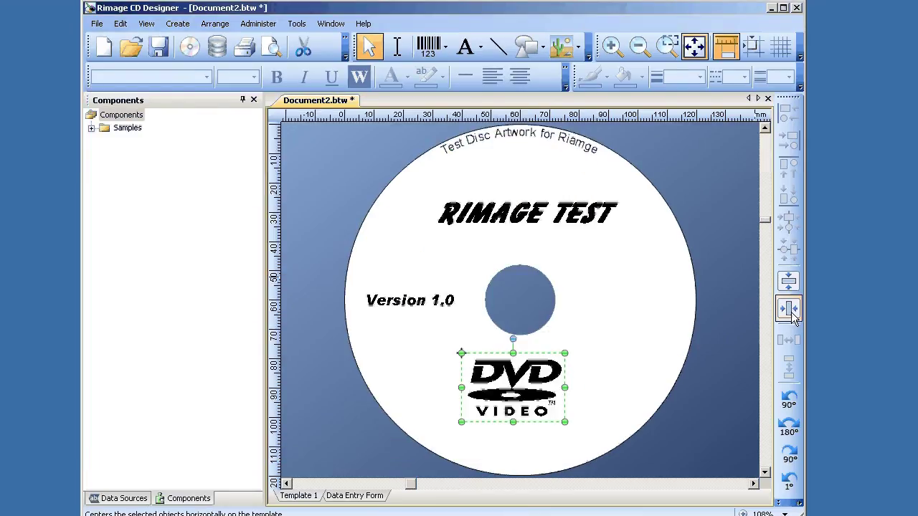
double_click(673, 323)
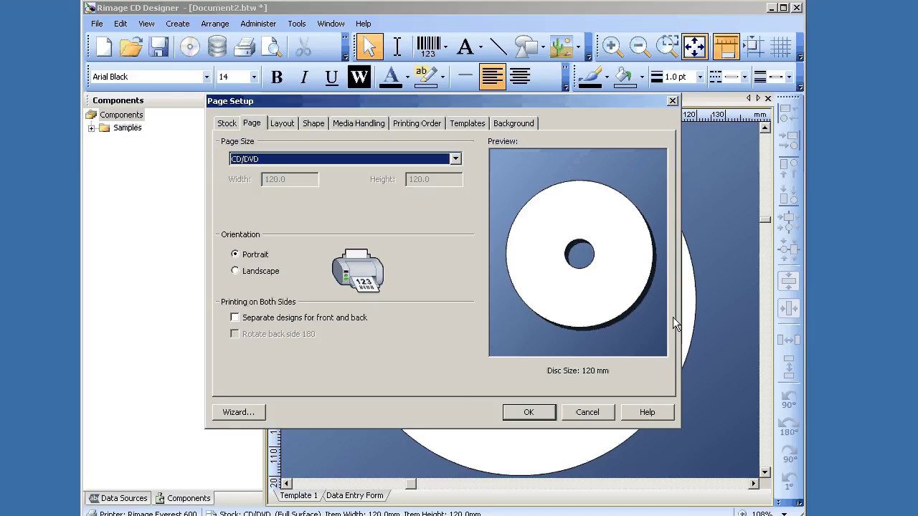
- Dismiss Page Setup to return to the Document2.btw disc label
key("Escape")
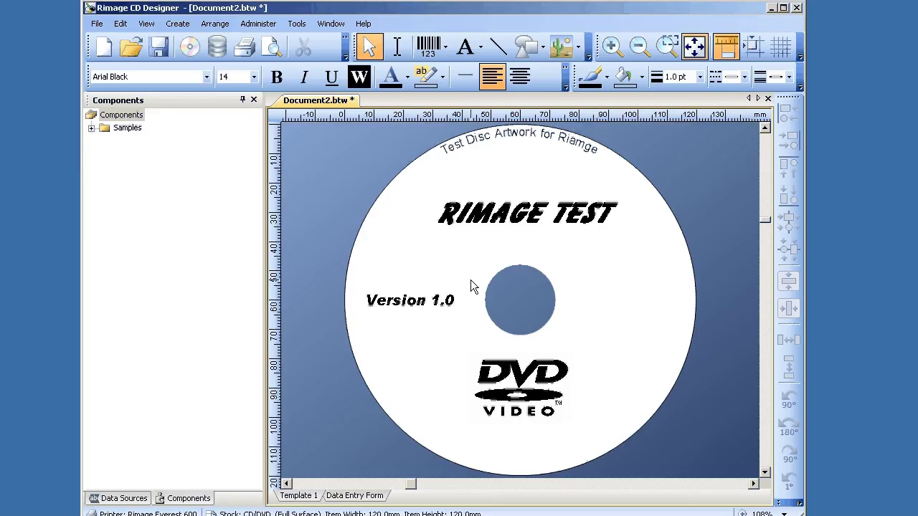
- Select all three text items and the DVD logo on the label and delete them
left_click(117, 23)
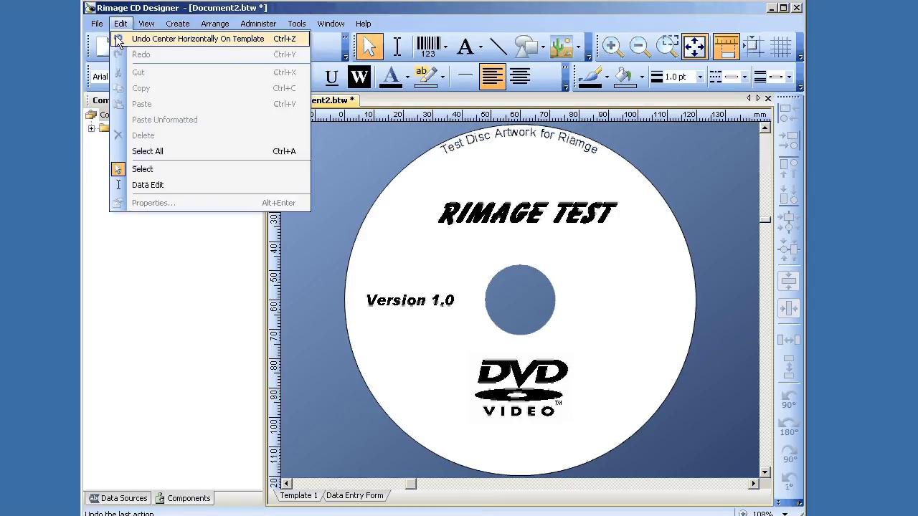
left_click(163, 169)
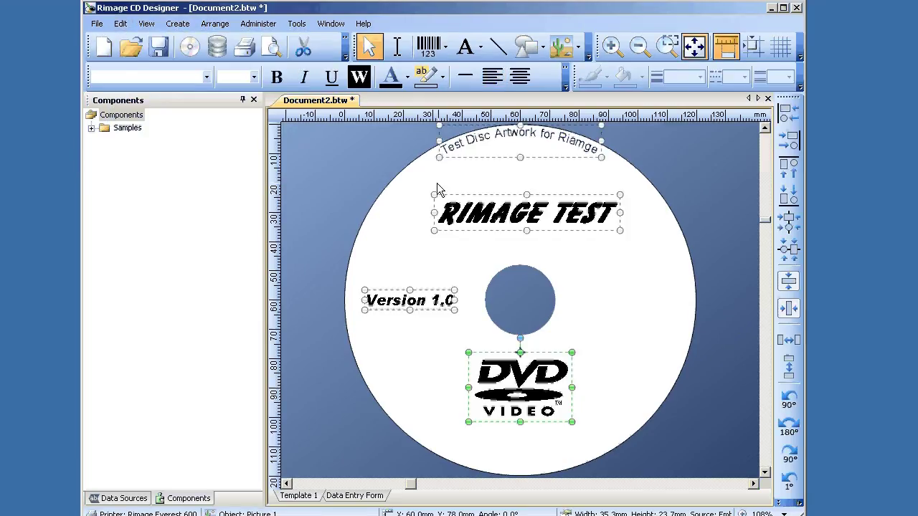
key("Delete")
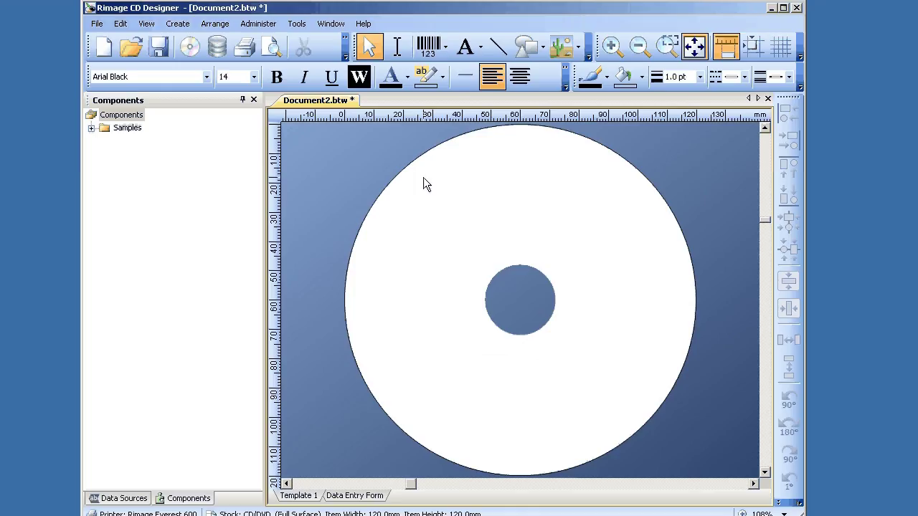
- Insert the picture Bethel CD Labels 002.psd from file and place it above-left of the hub
left_click(563, 49)
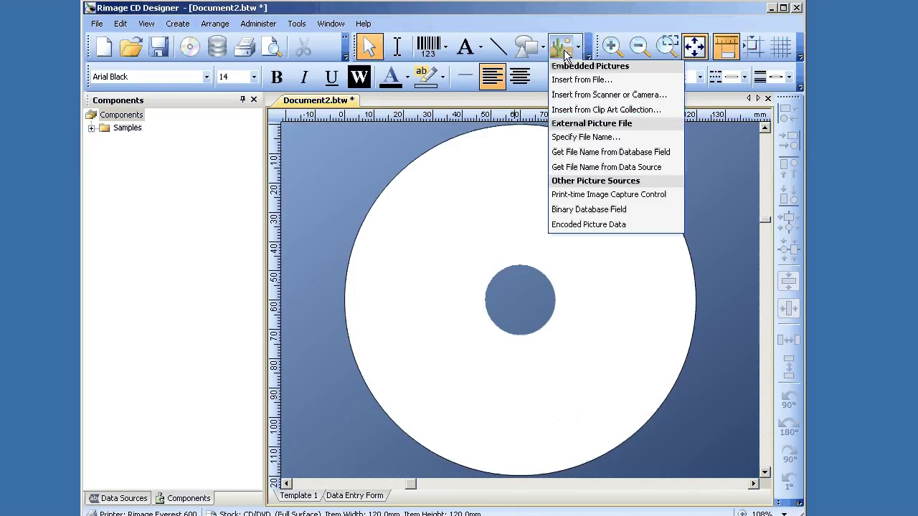
left_click(567, 79)
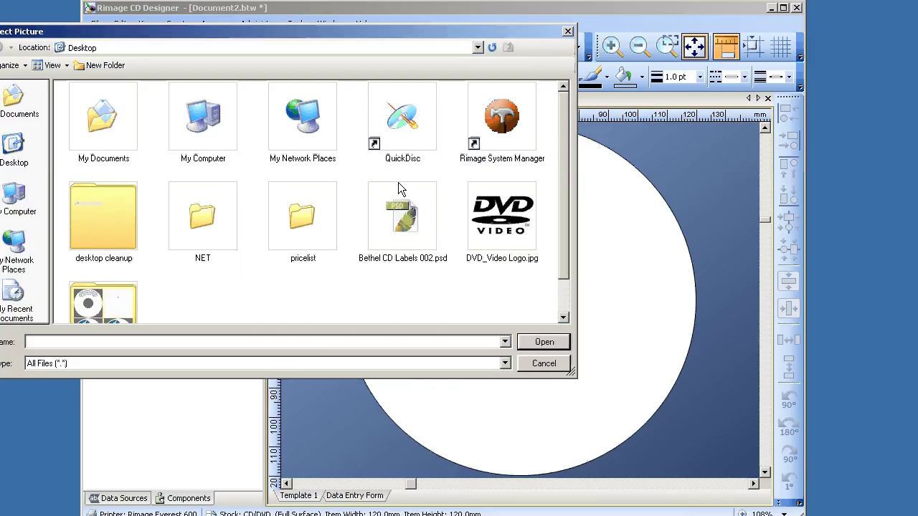
left_click(423, 363)
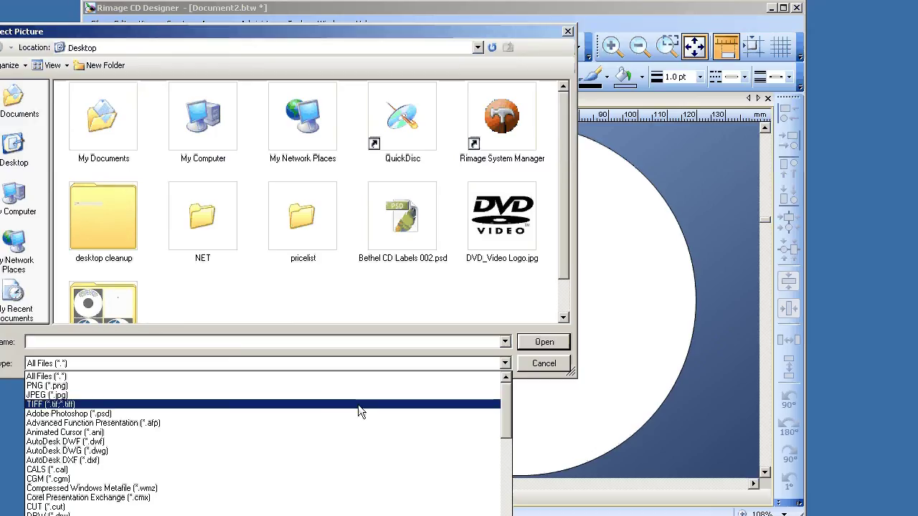
left_click(374, 288)
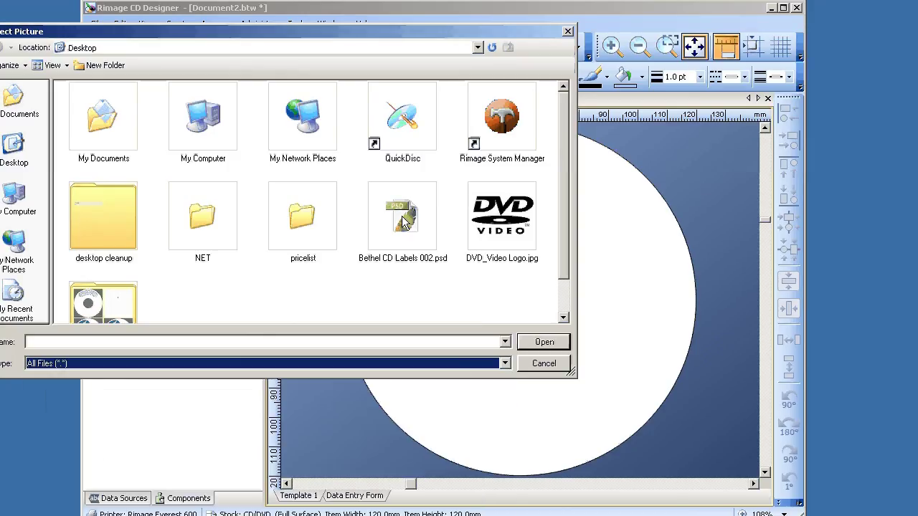
left_click(403, 215)
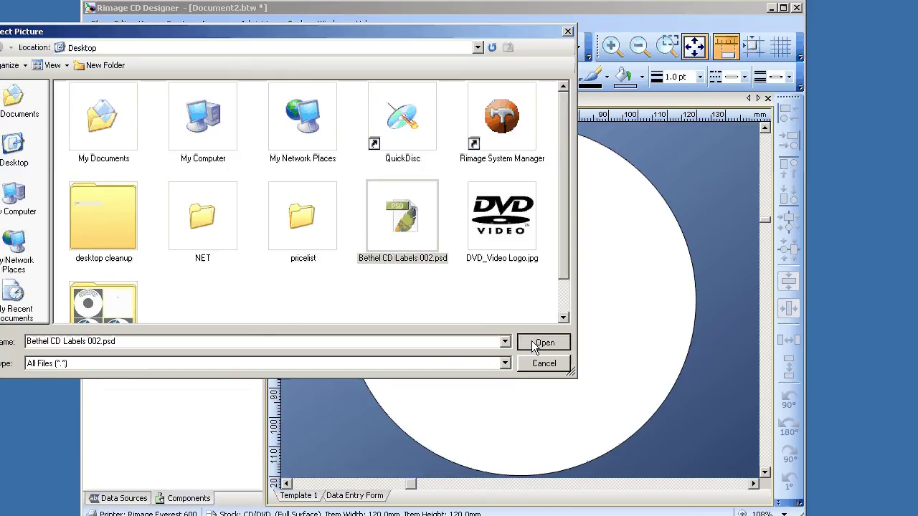
left_click(531, 342)
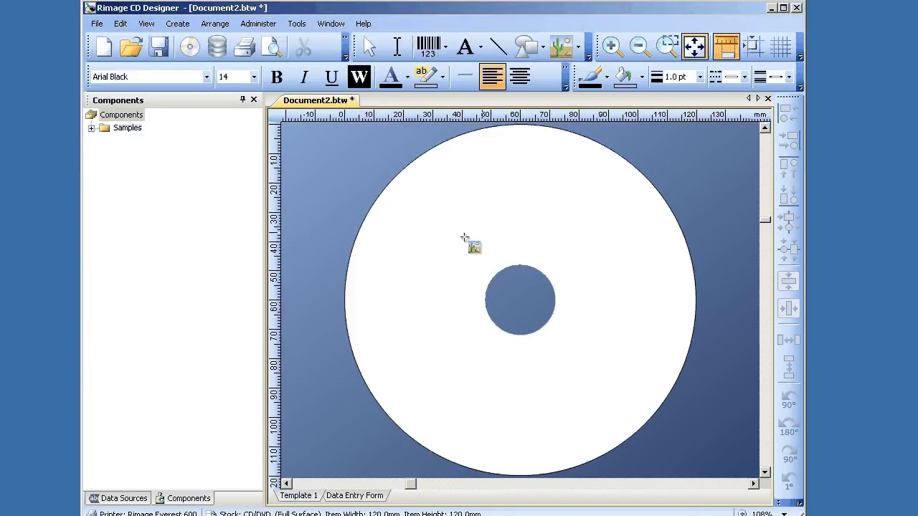
left_click(477, 242)
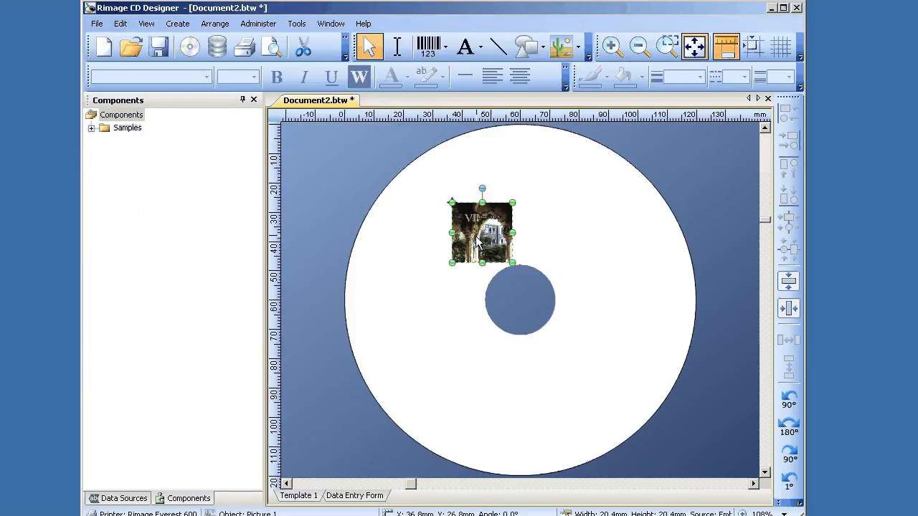
- Set the Bethel CD Labels 002.psd picture to its original size in its properties
double_click(477, 243)
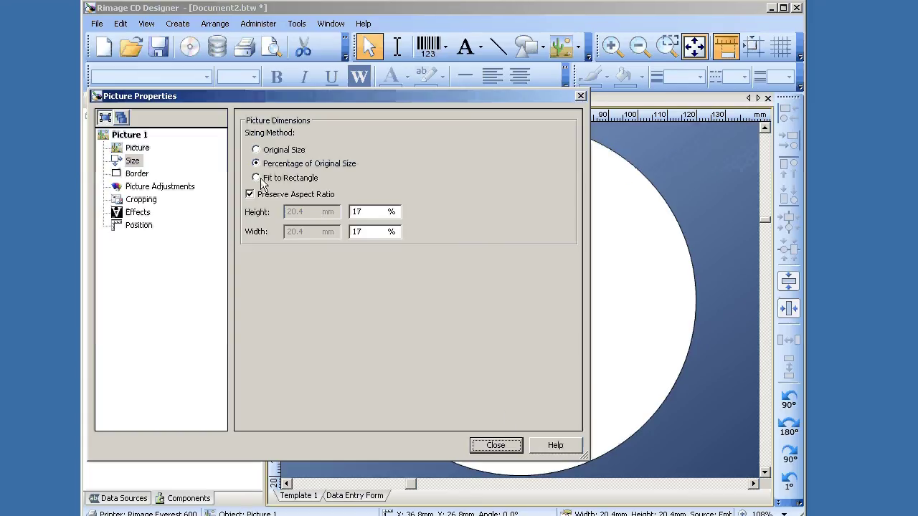
left_click(256, 150)
left_click(496, 446)
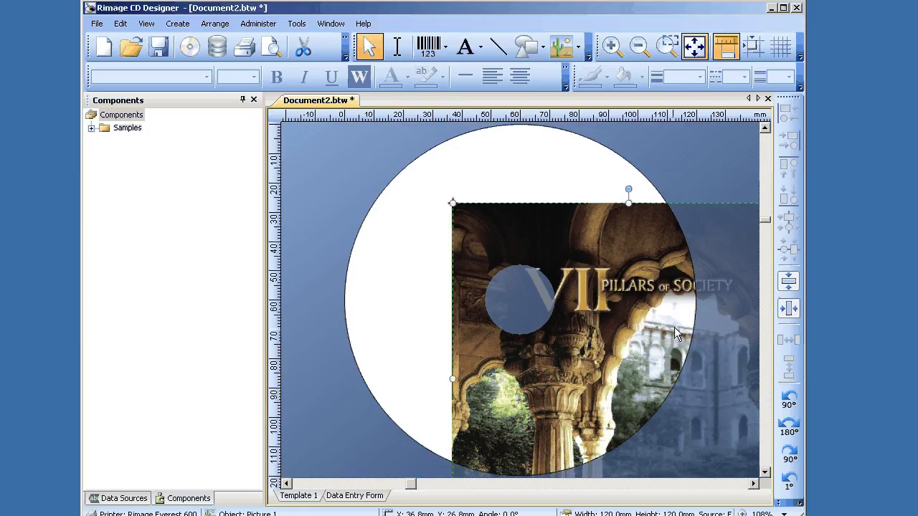
- Centre the picture vertically and horizontally on the template, then deselect it
left_click(788, 284)
left_click(788, 308)
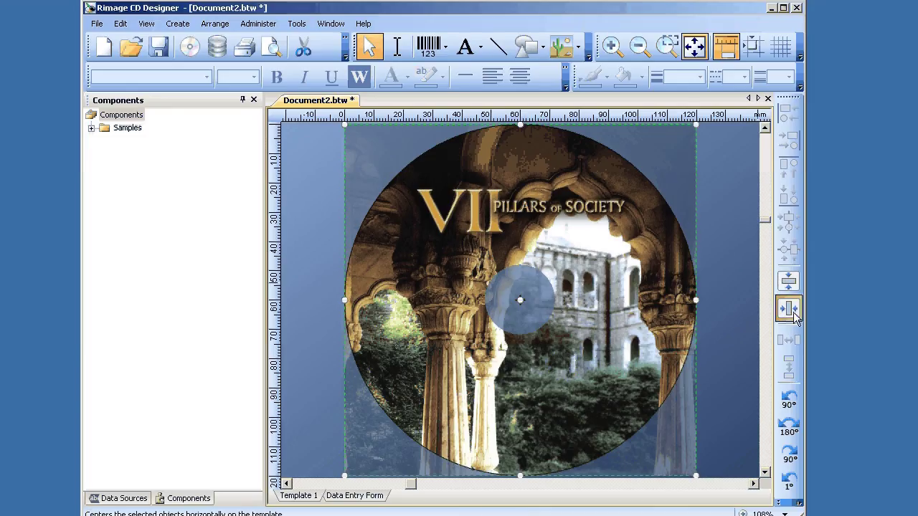
left_click(724, 289)
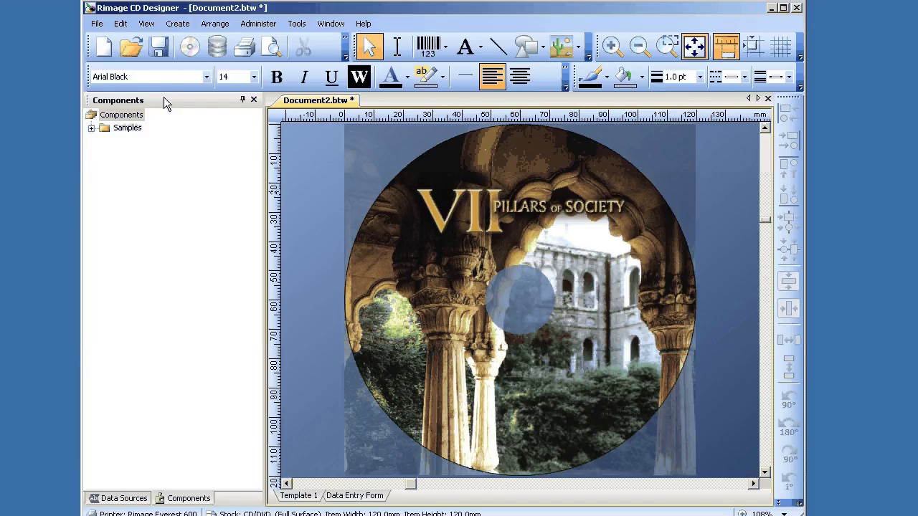
- Open the Everest 600 print properties, keep the CMY ribbon, and view the Advanced settings
left_click(96, 23)
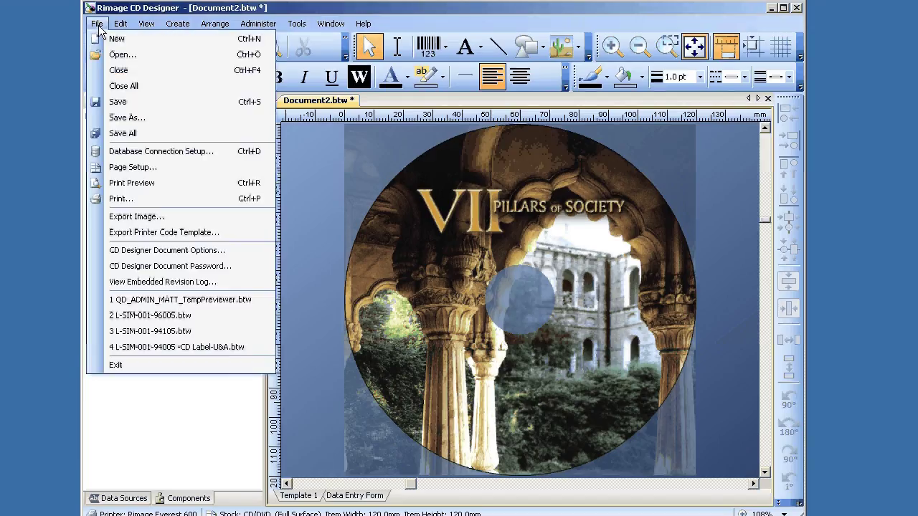
left_click(119, 199)
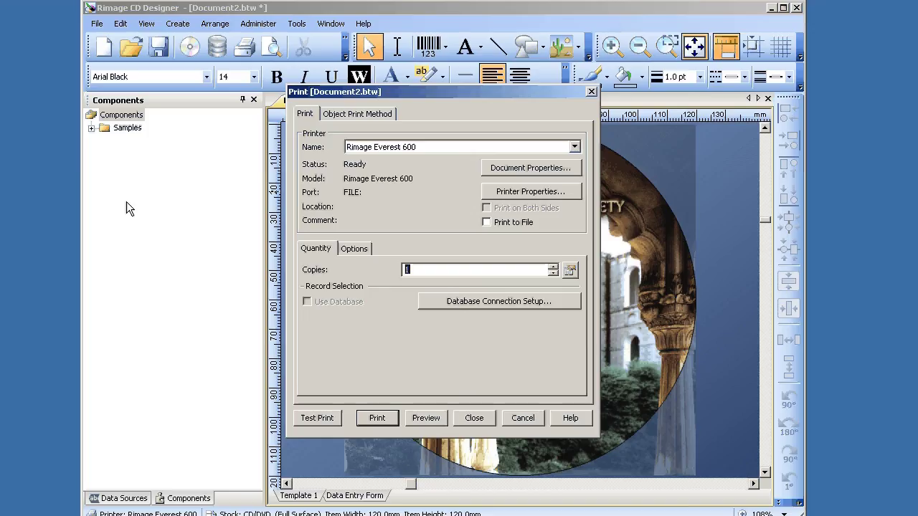
left_click(540, 173)
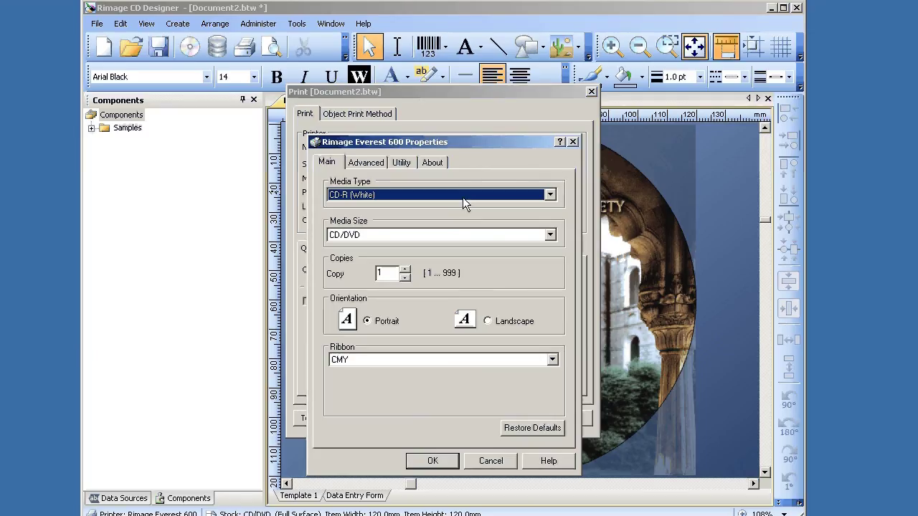
left_click(350, 364)
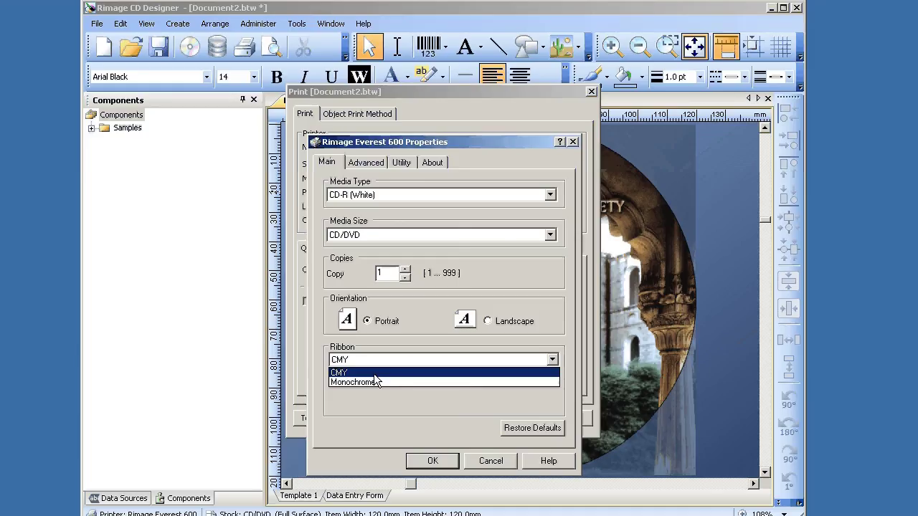
left_click(374, 373)
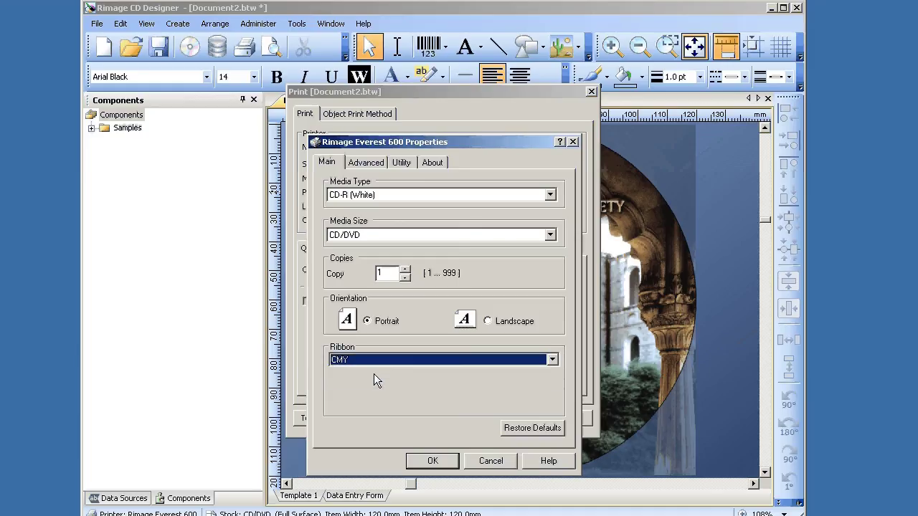
left_click(369, 163)
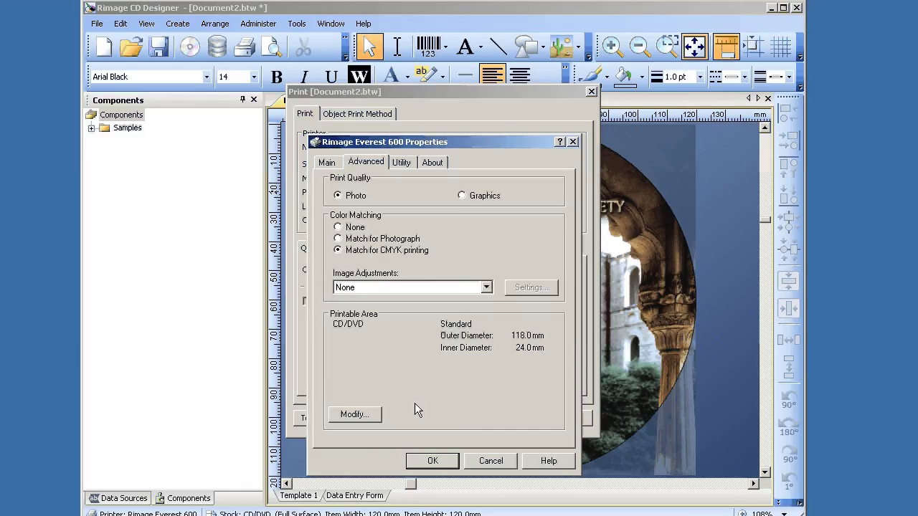
- In Printable Area Settings, spin the outer diameter to 119 mm and lower the inner diameter
left_click(370, 420)
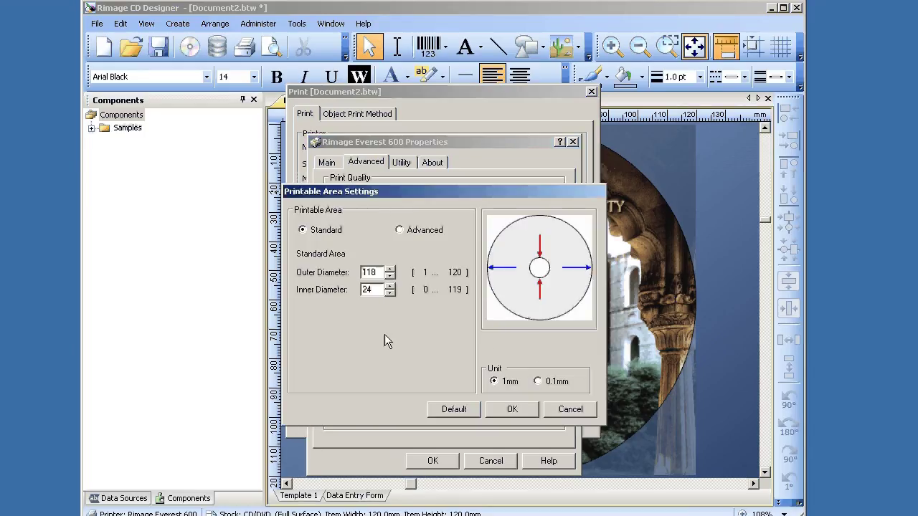
double_click(390, 269)
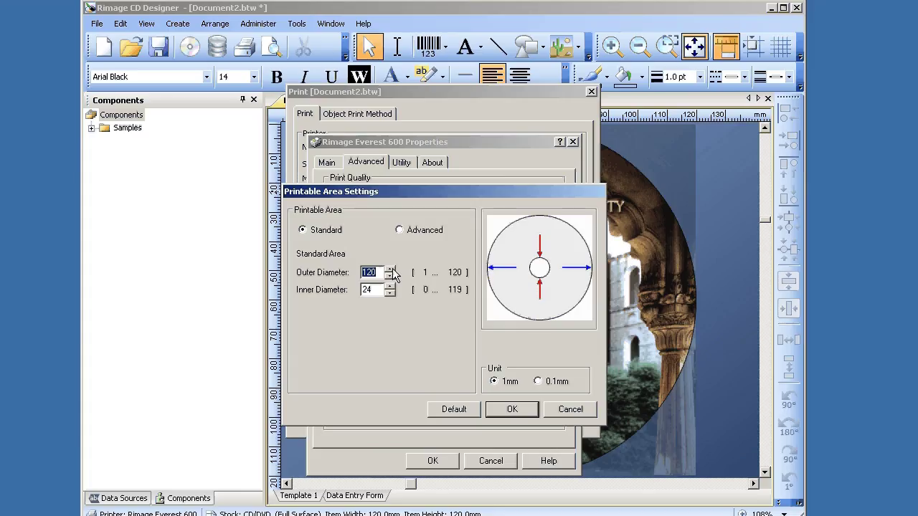
left_click(390, 280)
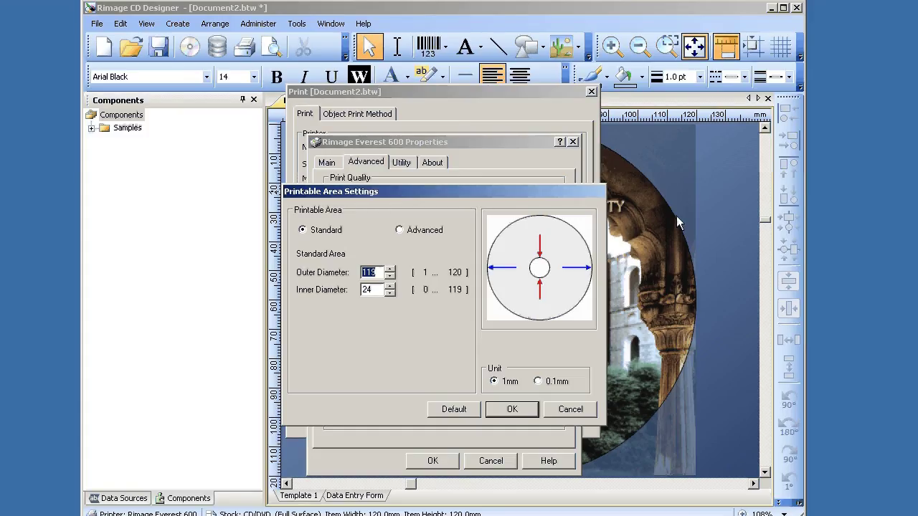
left_click(390, 293)
- Fine-tune the printable area in 0.1 mm units to outer 1186 and inner 227
left_click(390, 271)
left_click(390, 270)
left_click(390, 270)
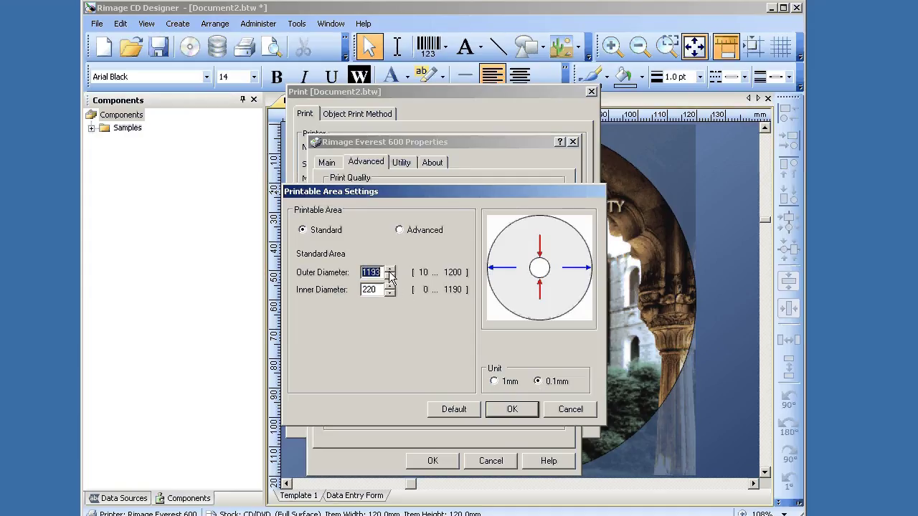
left_click(390, 271)
left_click(390, 271)
left_click(390, 272)
left_click(390, 271)
left_click(390, 271)
left_click(390, 271)
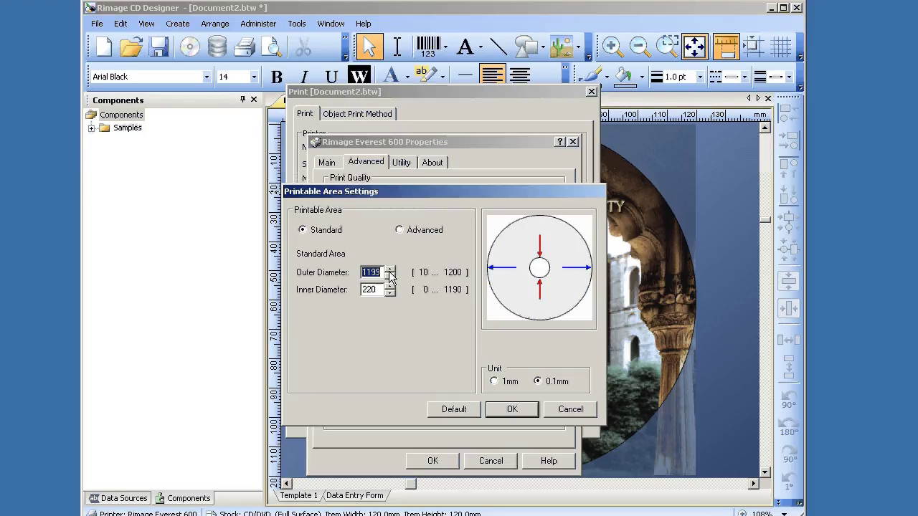
left_click(389, 276)
left_click(389, 276)
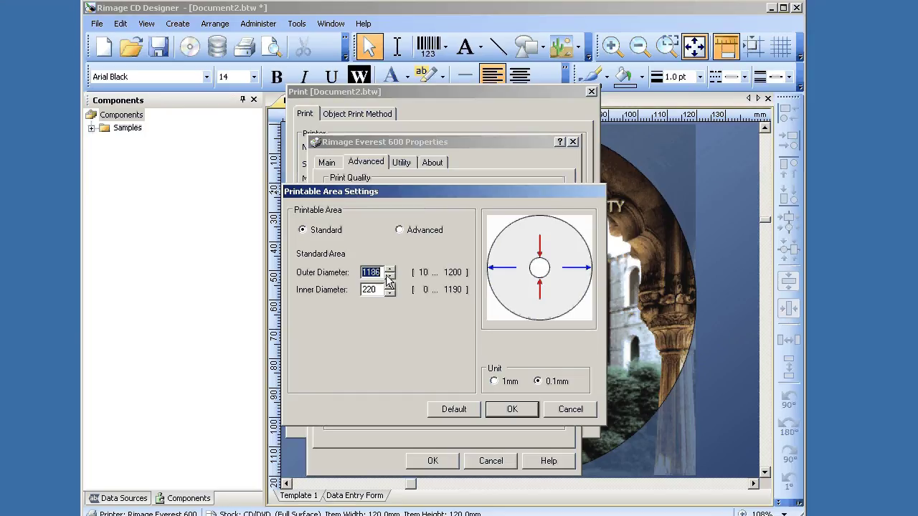
left_click(390, 286)
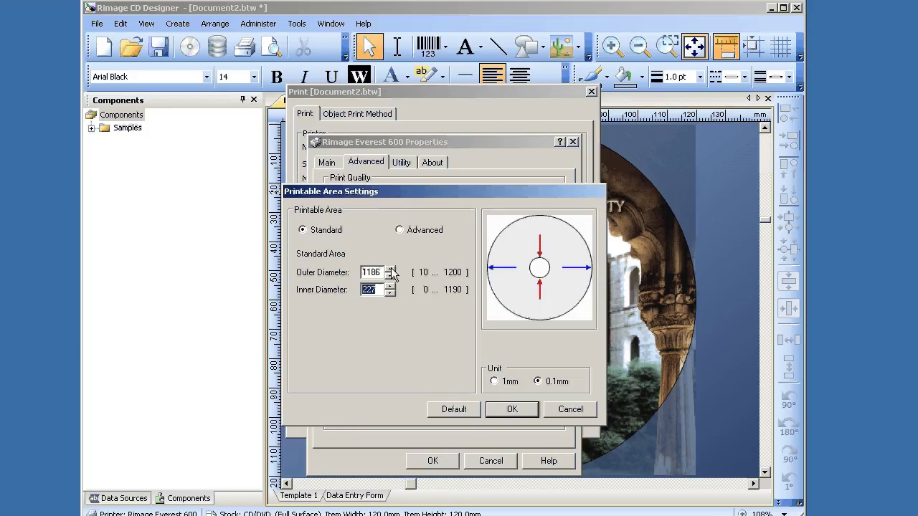
left_click(389, 271)
left_click(390, 276)
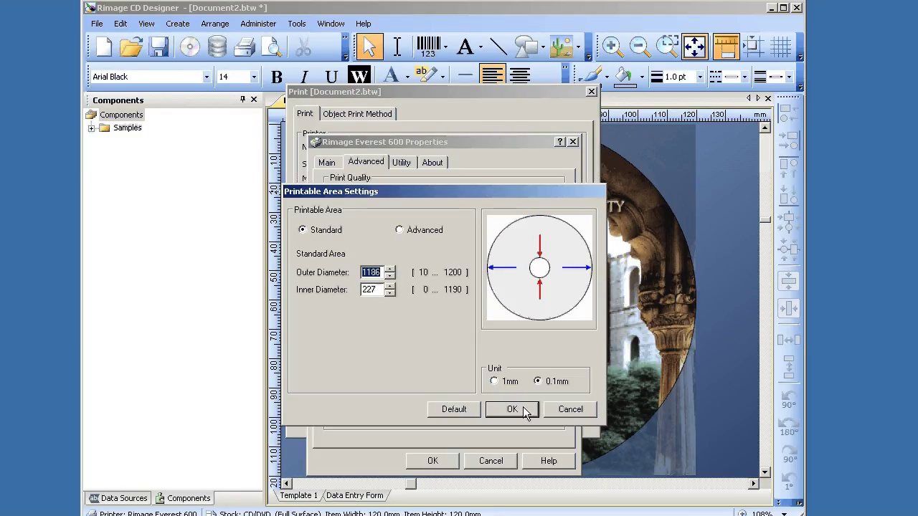
- Confirm the printable area and printer properties, then close the Print dialog without printing
left_click(524, 409)
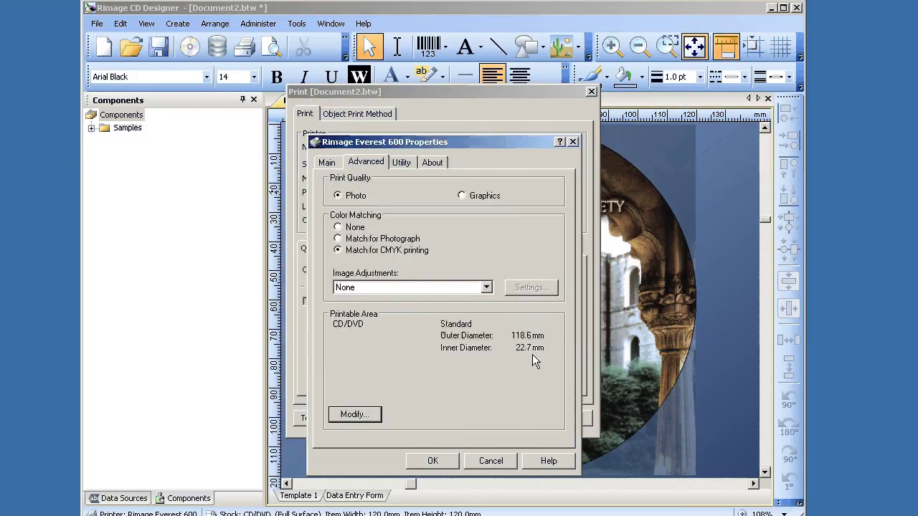
left_click(431, 461)
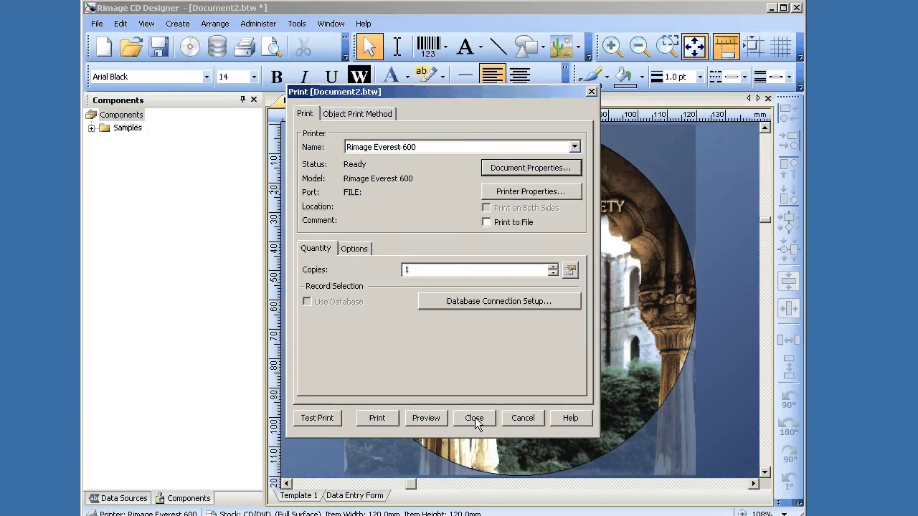
left_click(475, 417)
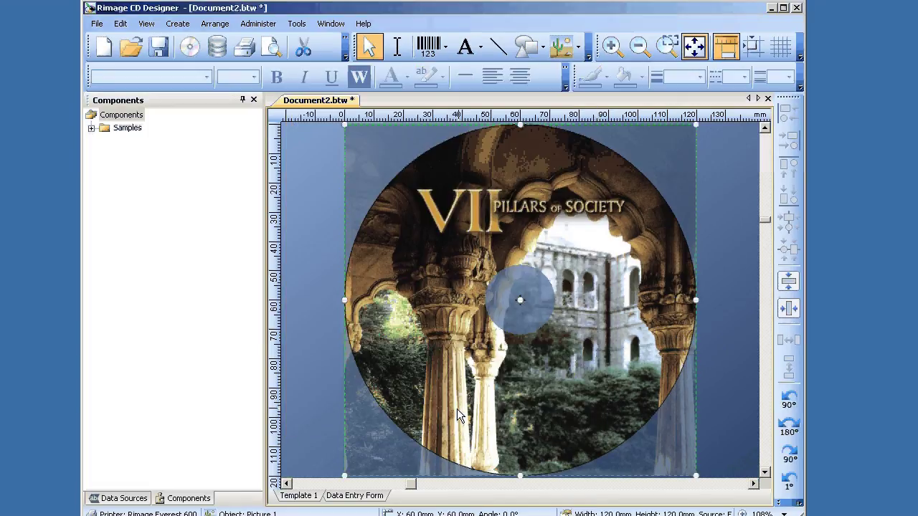
- Save the label to the Desktop under the new name test1.btw
left_click(97, 24)
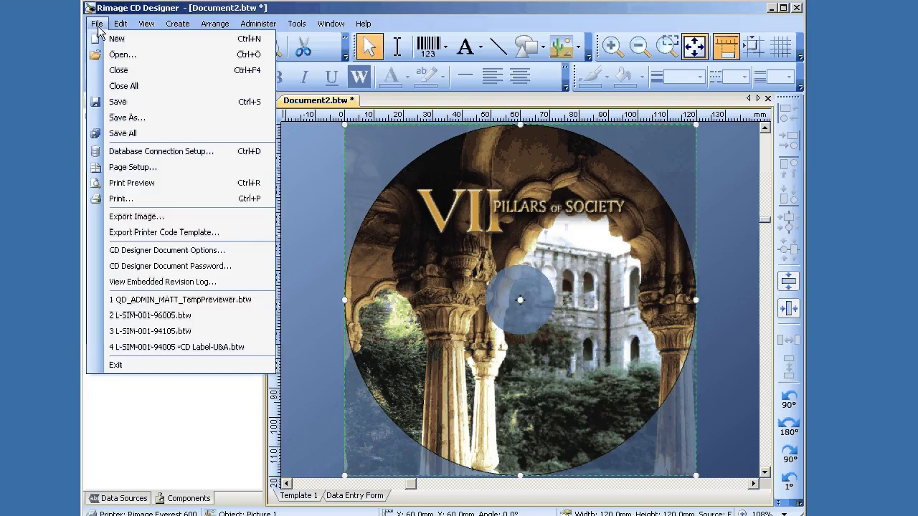
left_click(137, 118)
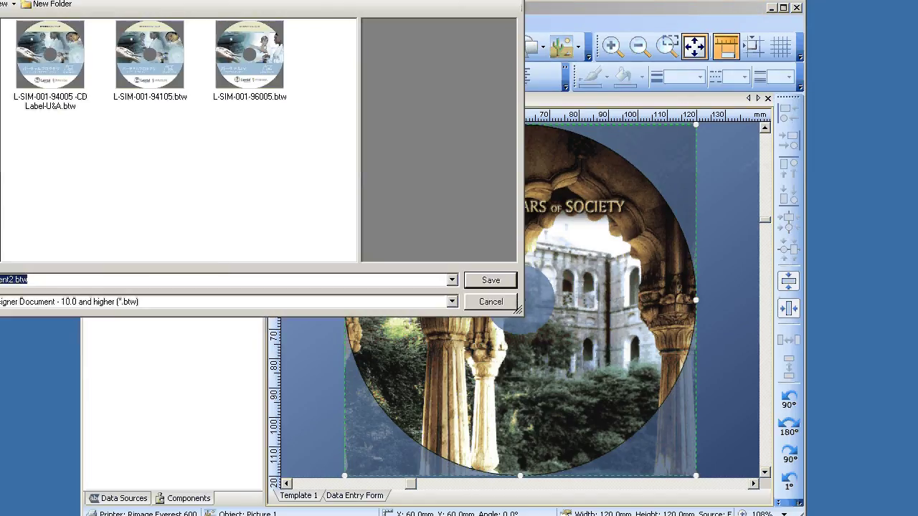
left_click(376, 5)
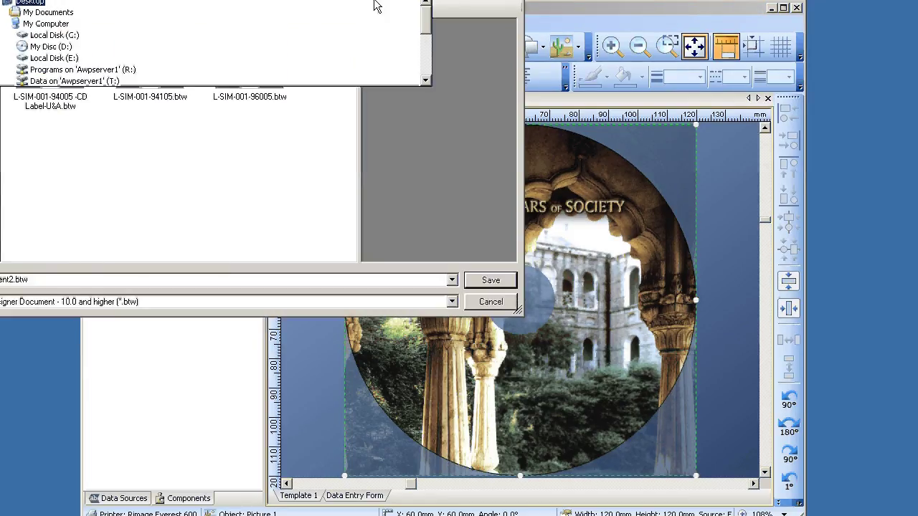
left_click(375, 2)
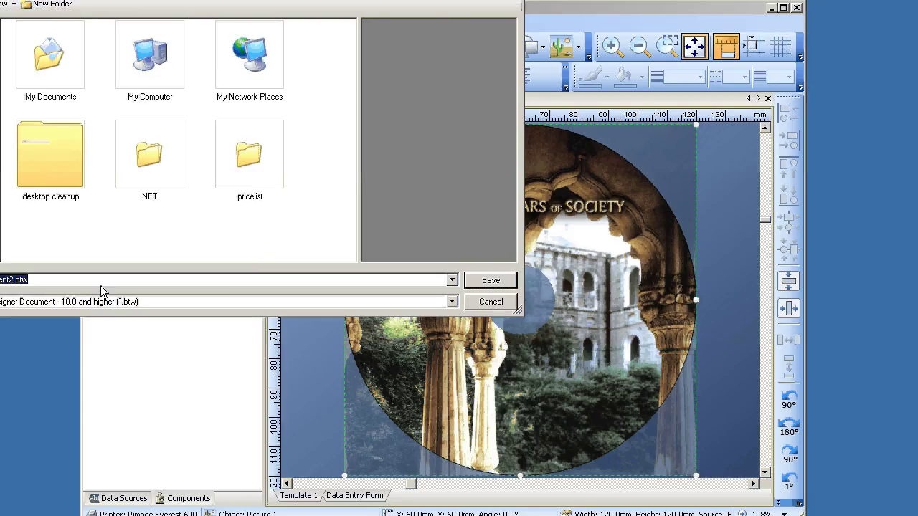
key("BackSpace")
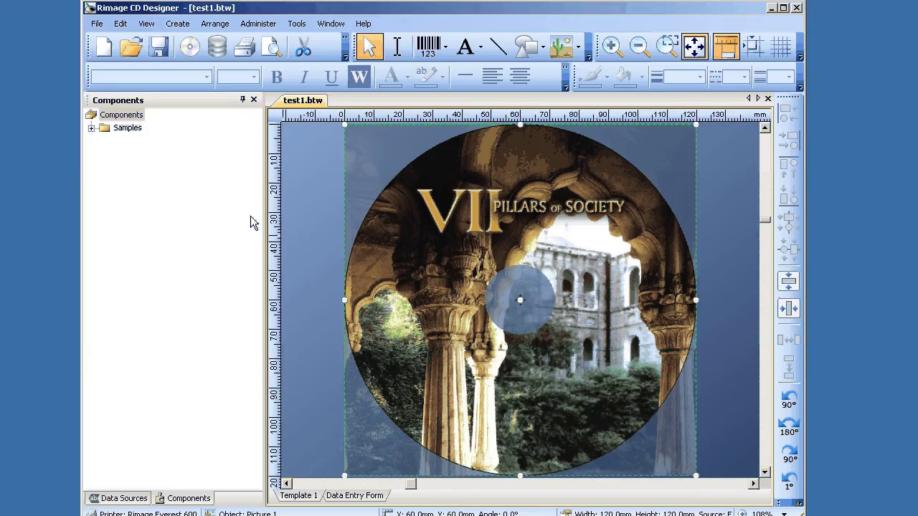
scroll(191, 233, "down", 1)
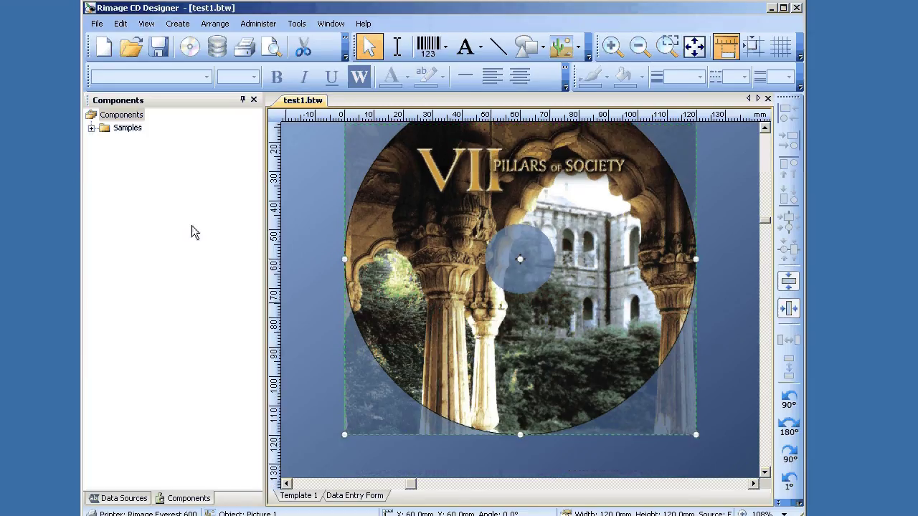
left_click(97, 24)
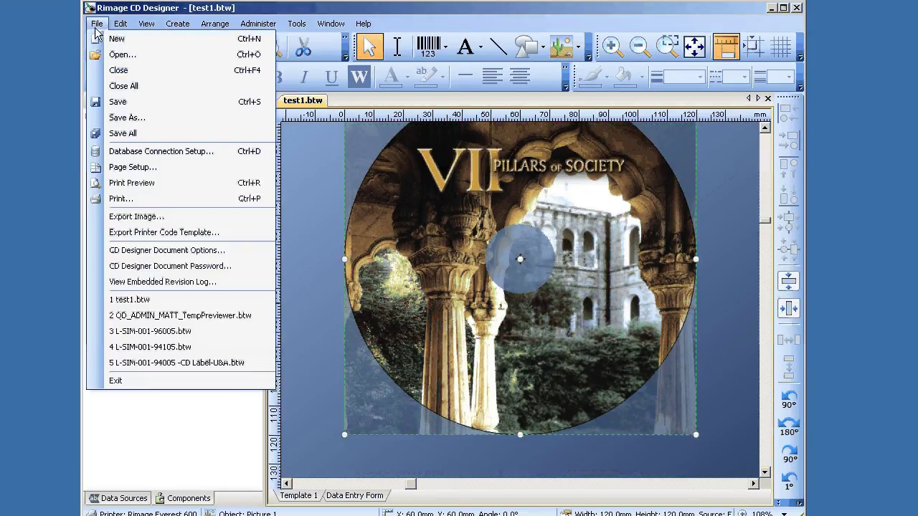
left_click(129, 199)
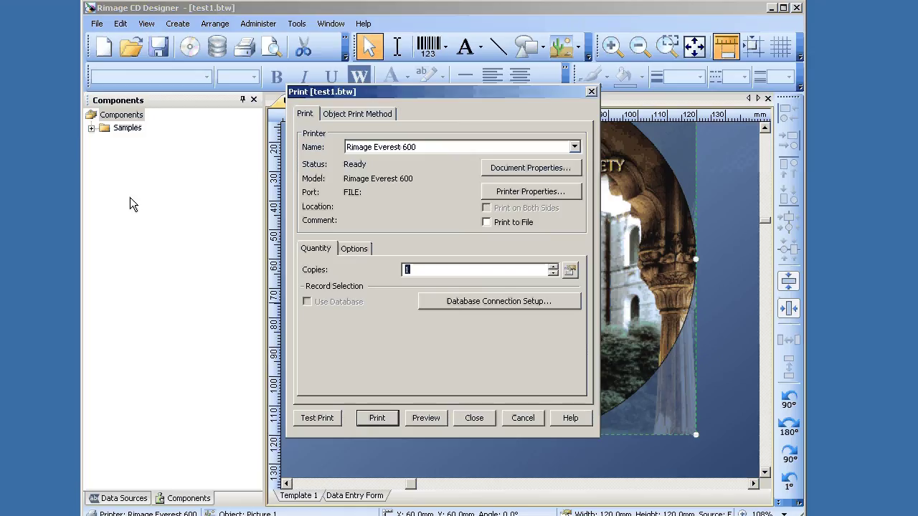
left_click(539, 169)
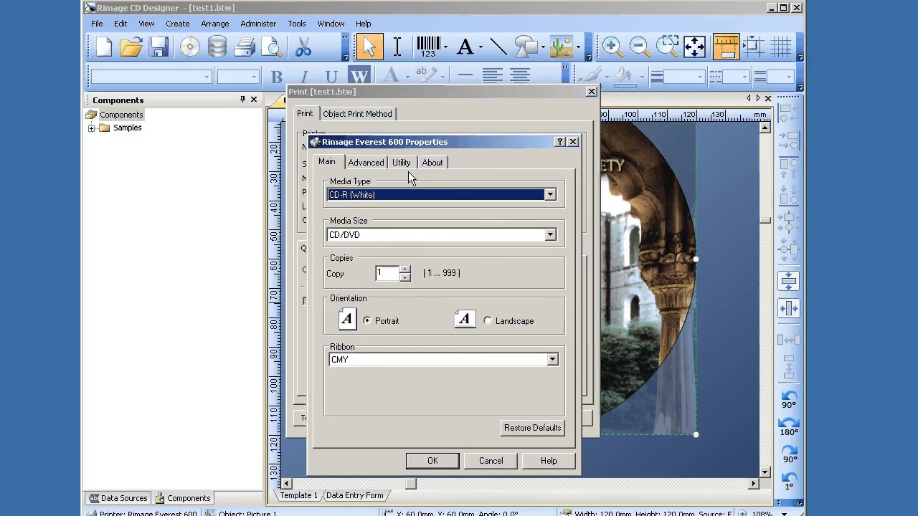
left_click(365, 162)
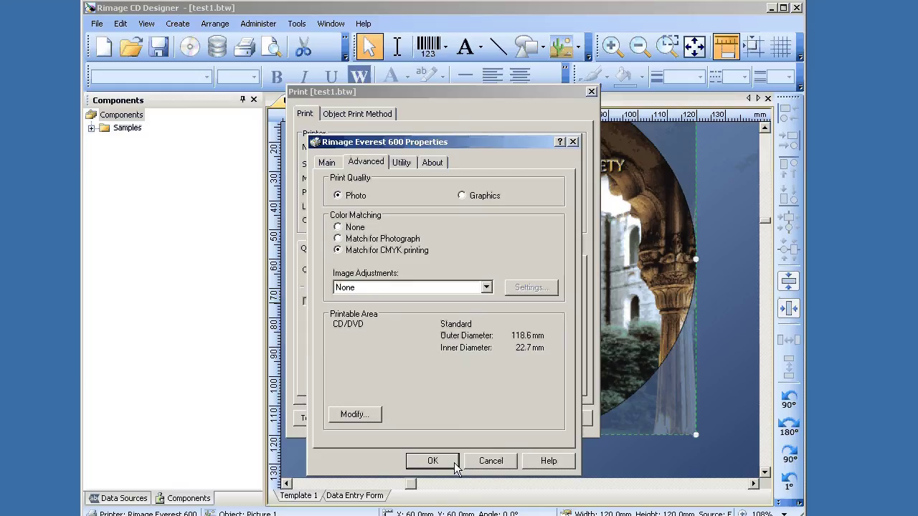
left_click(488, 462)
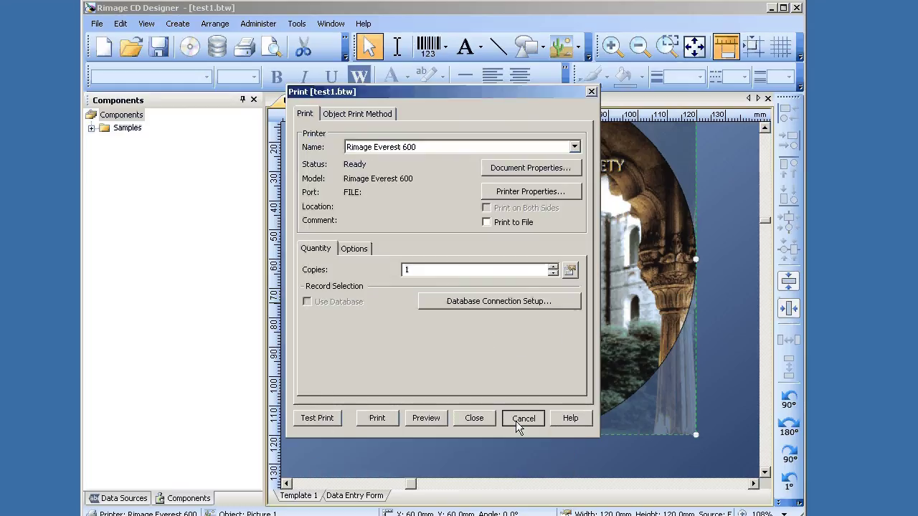
left_click(522, 419)
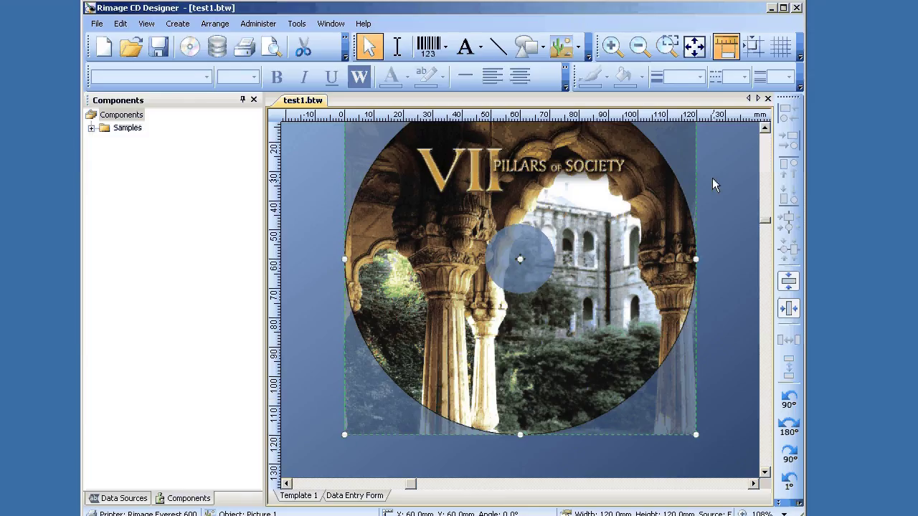
left_click(765, 128)
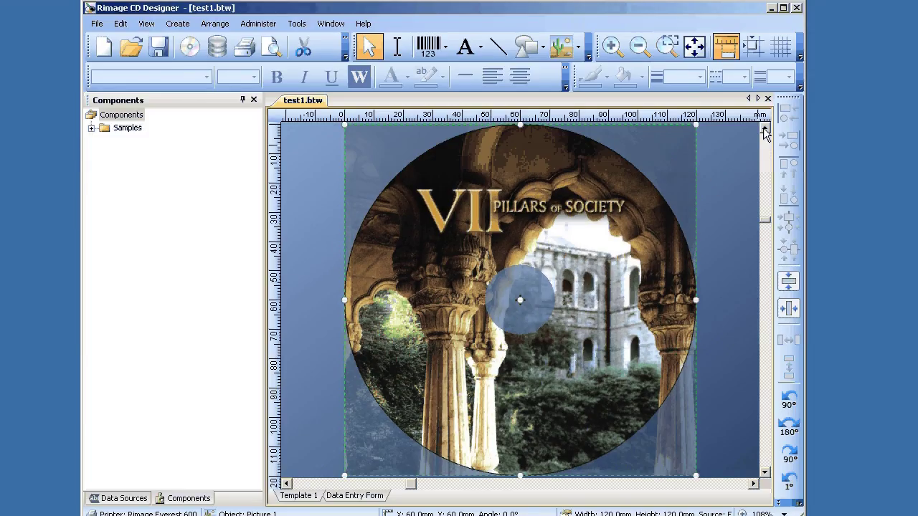